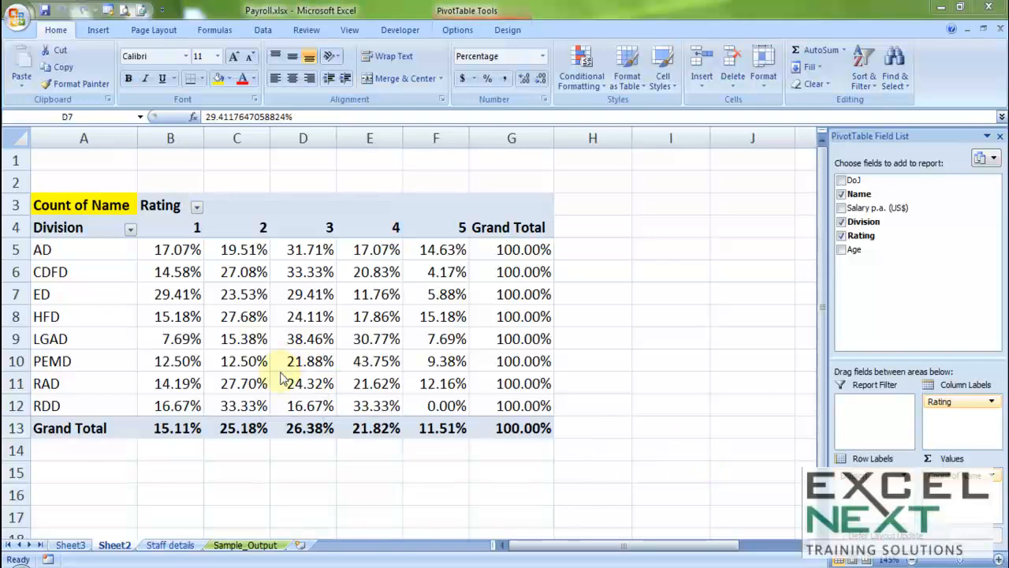
Review the AD shares for ratings 1–5, then remove Rating and Division from the pivot.
left_click(313, 315)
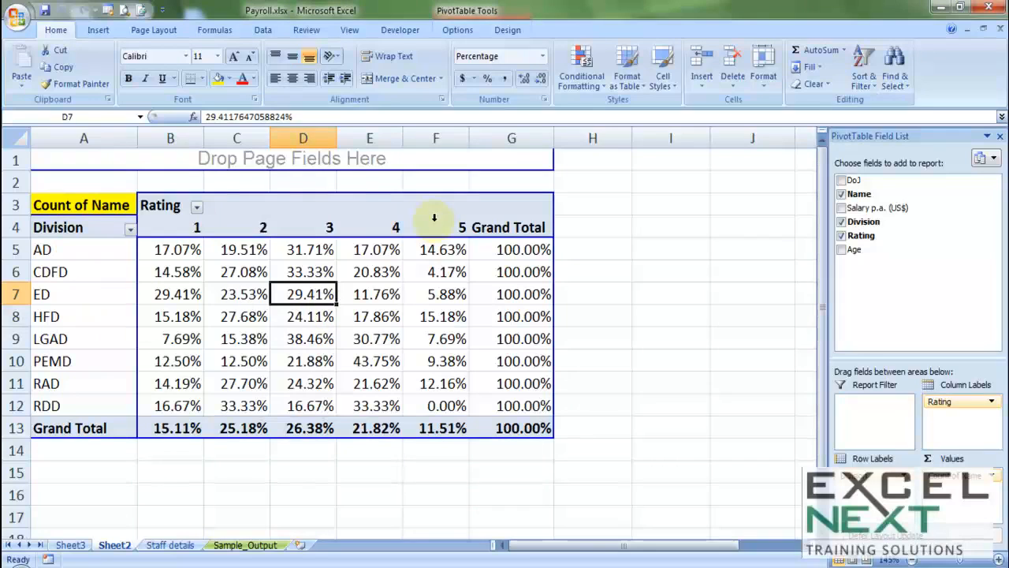
left_click(178, 247)
left_click(251, 244)
left_click(306, 249)
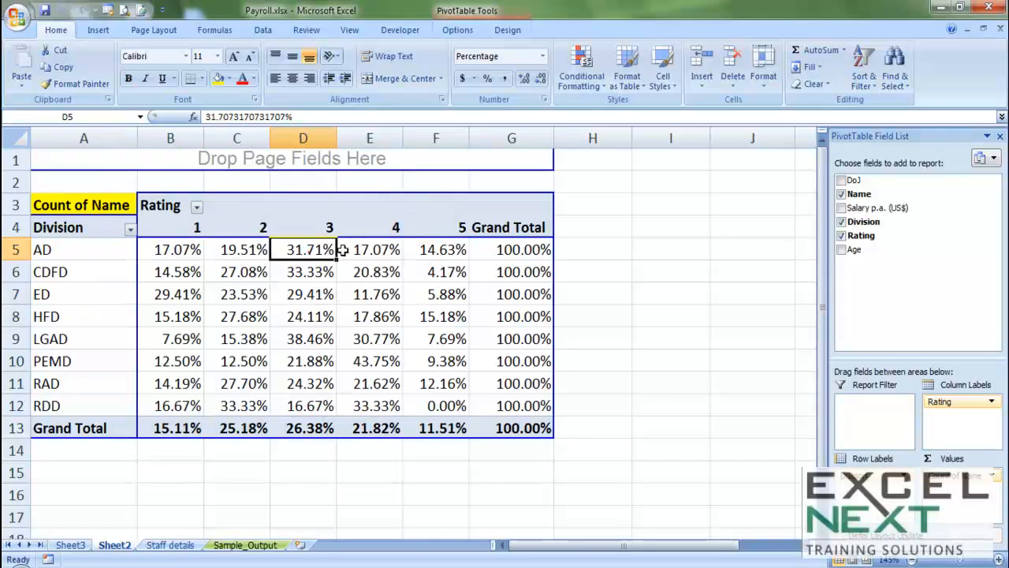
left_click(376, 248)
left_click(435, 248)
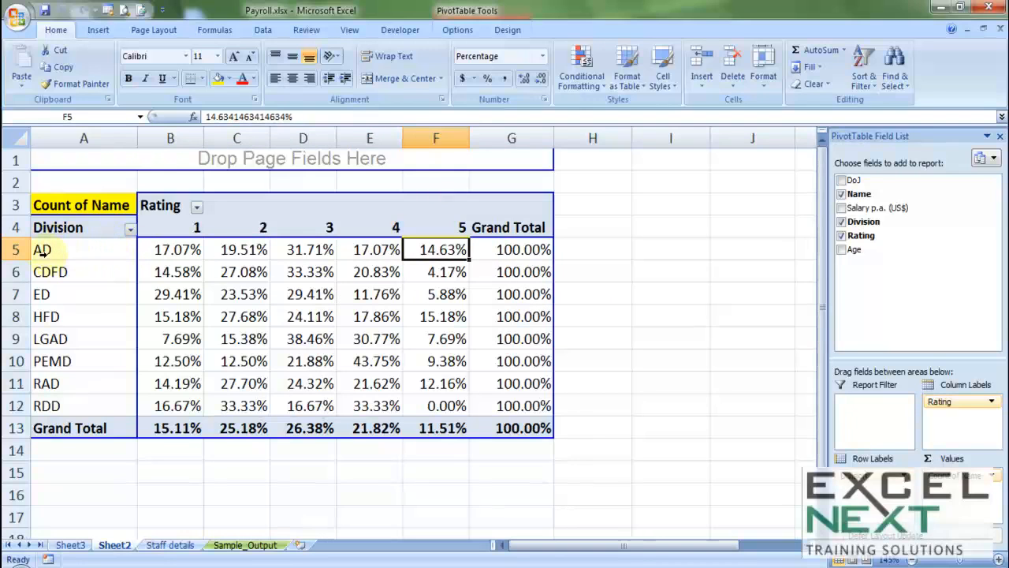
left_click(841, 235)
left_click(841, 221)
Remove Name from the pivot, then review Sample_Output's Division-wise & Age-group wise Headcount report.
left_click(842, 193)
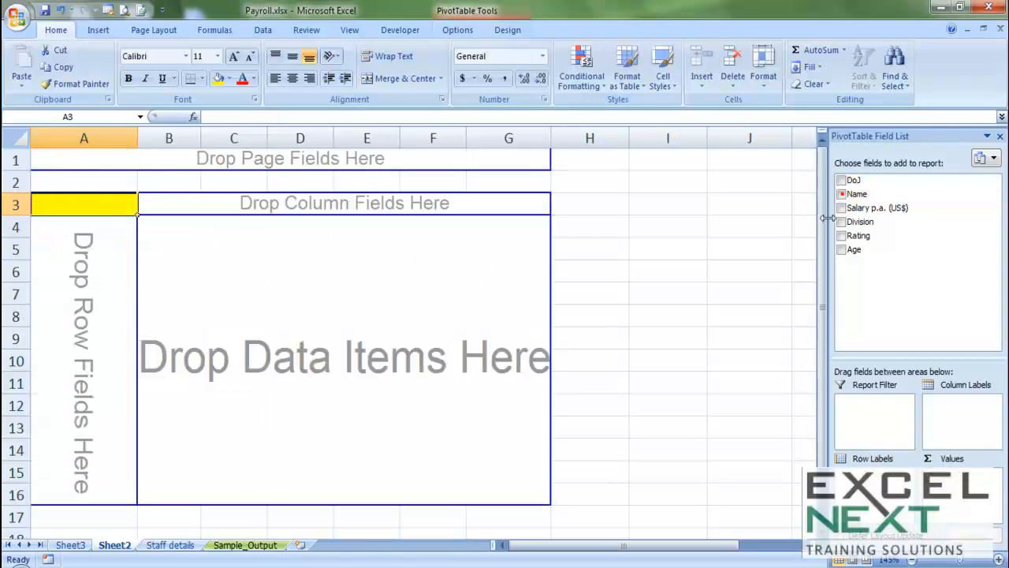
scroll(420, 321, "down", 1)
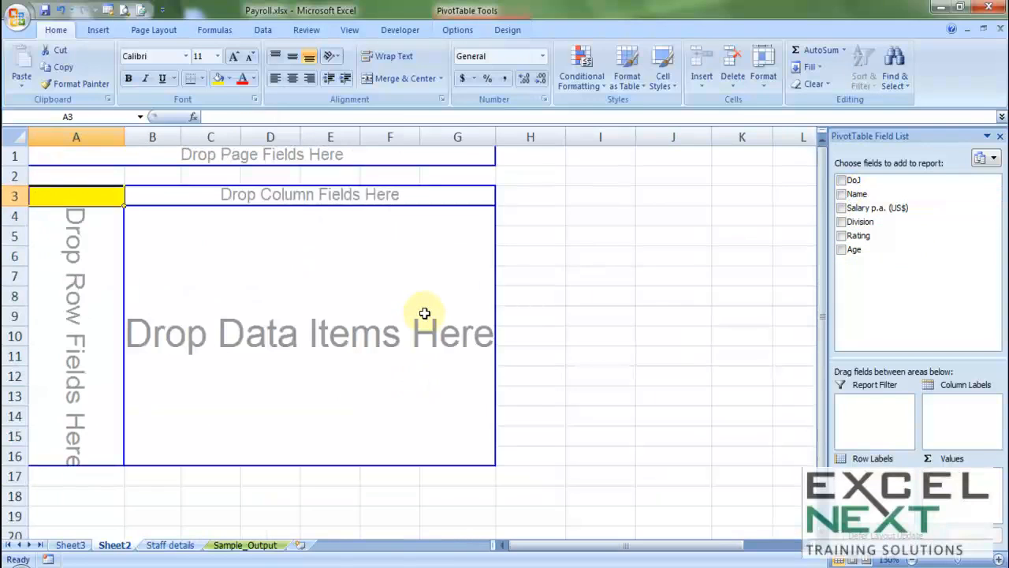
left_click(253, 547)
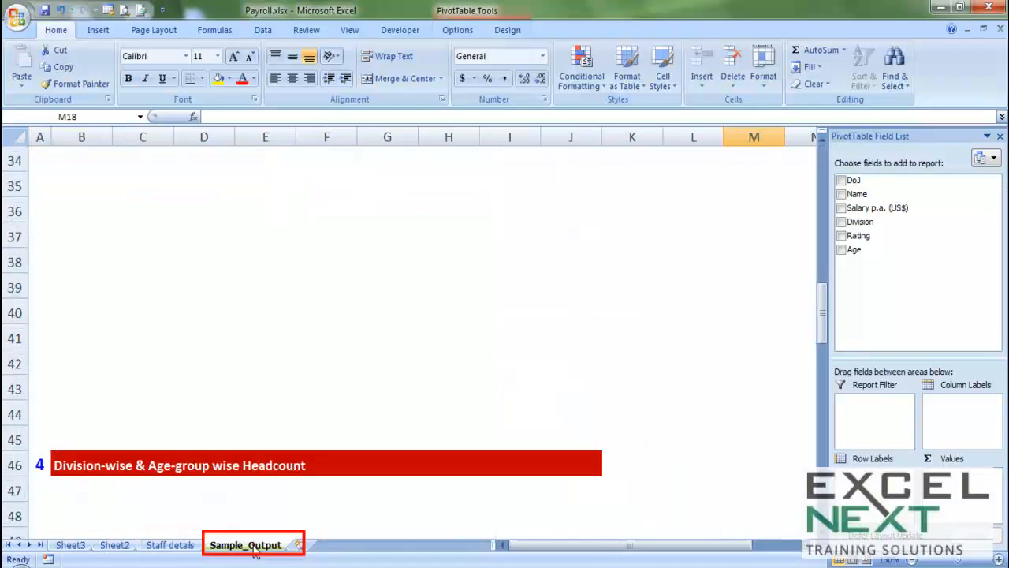
scroll(348, 400, "down", 2)
scroll(349, 400, "down", 2)
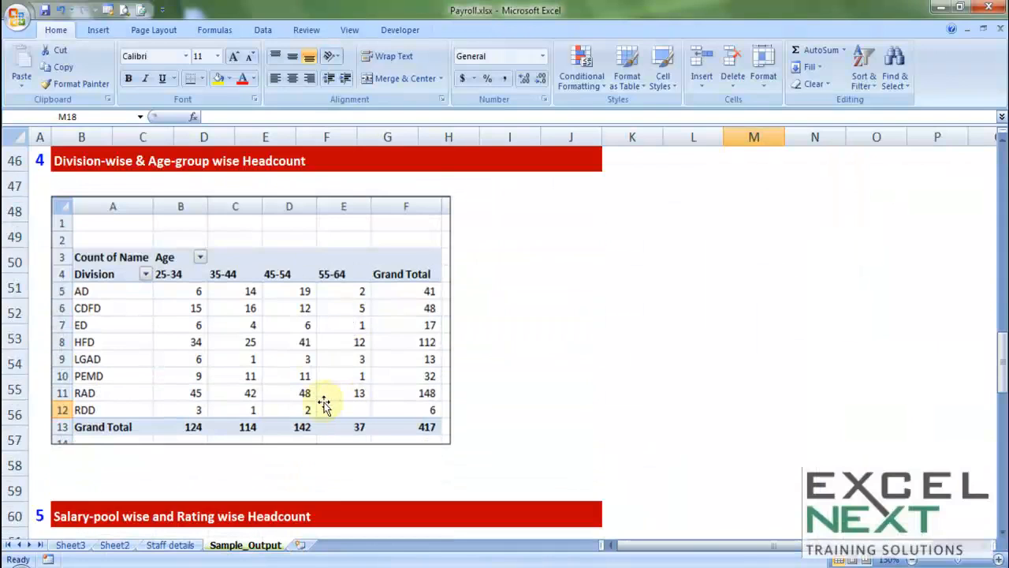
scroll(97, 322, "down", 1)
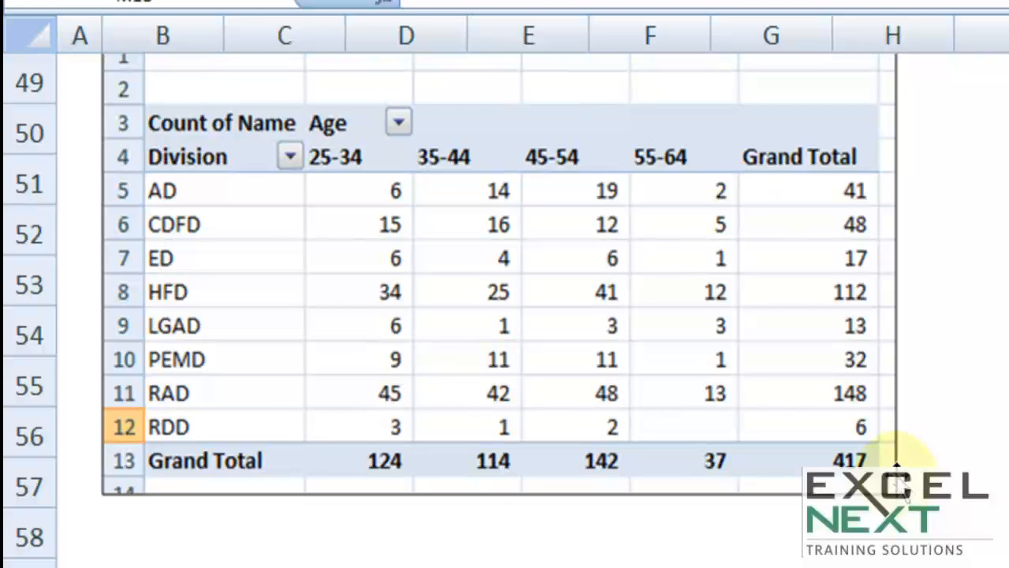
scroll(896, 465, "down", 3)
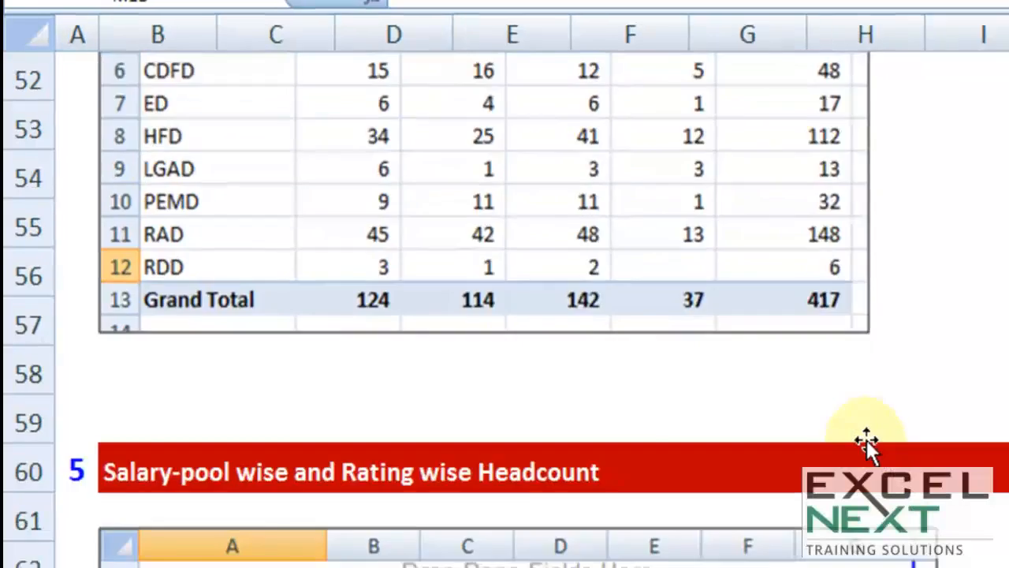
scroll(742, 377, "down", 1)
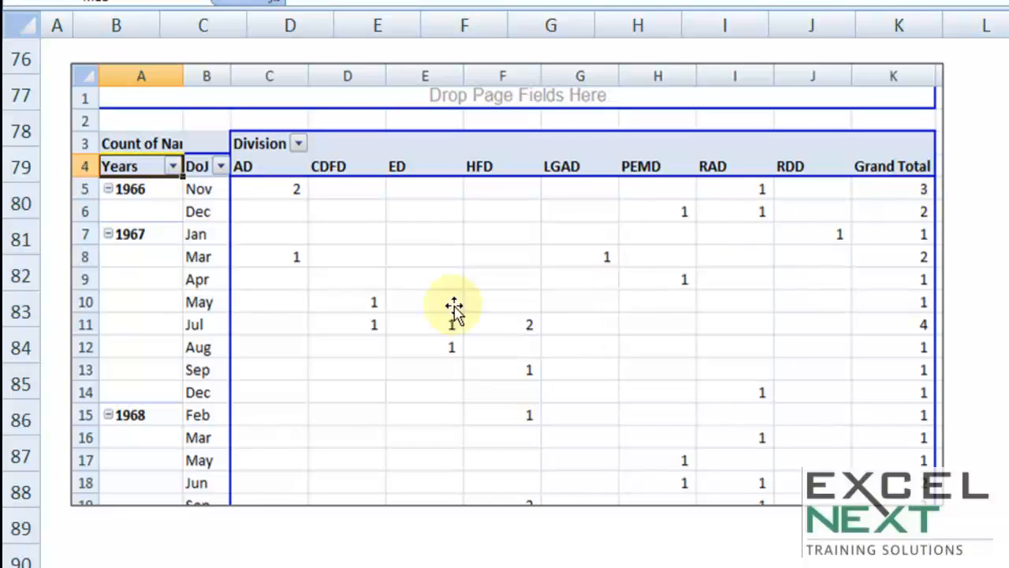
scroll(379, 308, "up", 11)
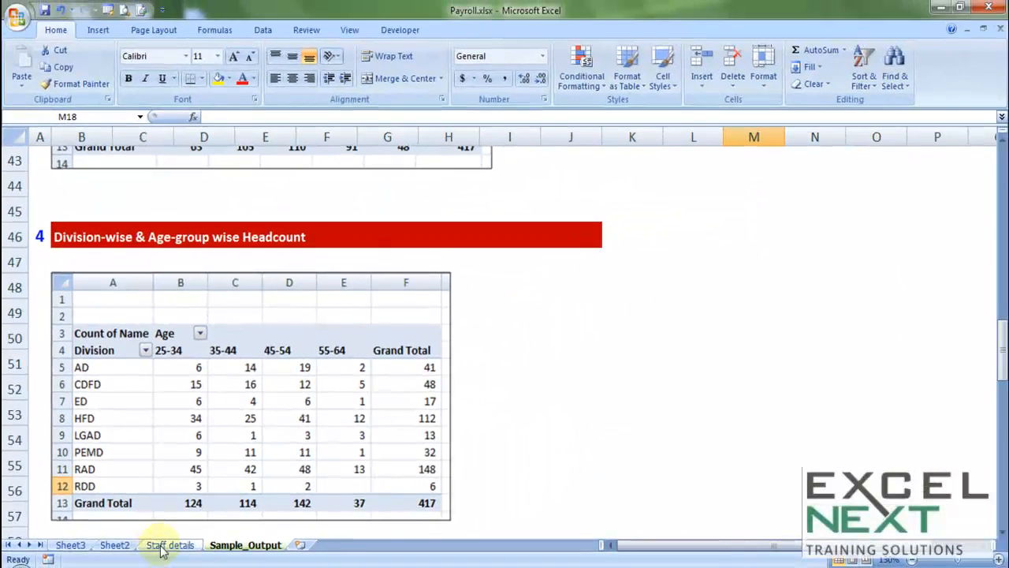
Back on Sheet2, put Division in Row Labels and Age in Column Labels.
left_click(163, 545)
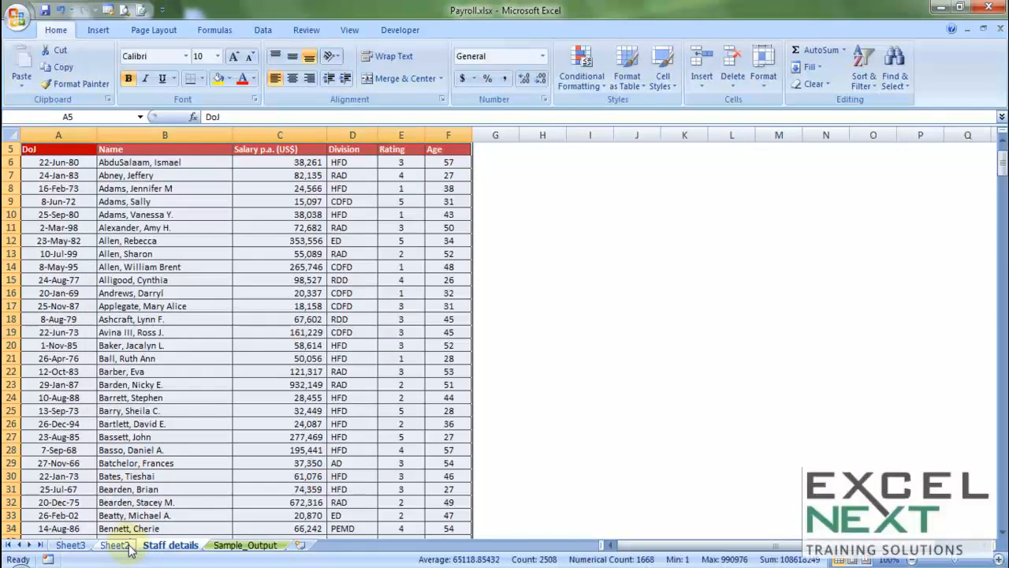
left_click(126, 546)
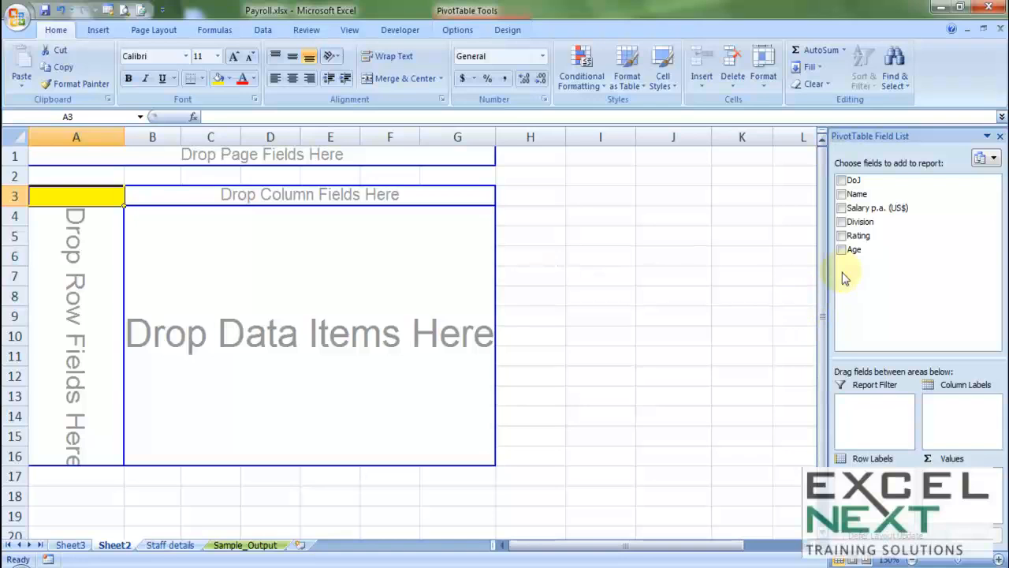
left_click_drag(842, 225, 80, 253)
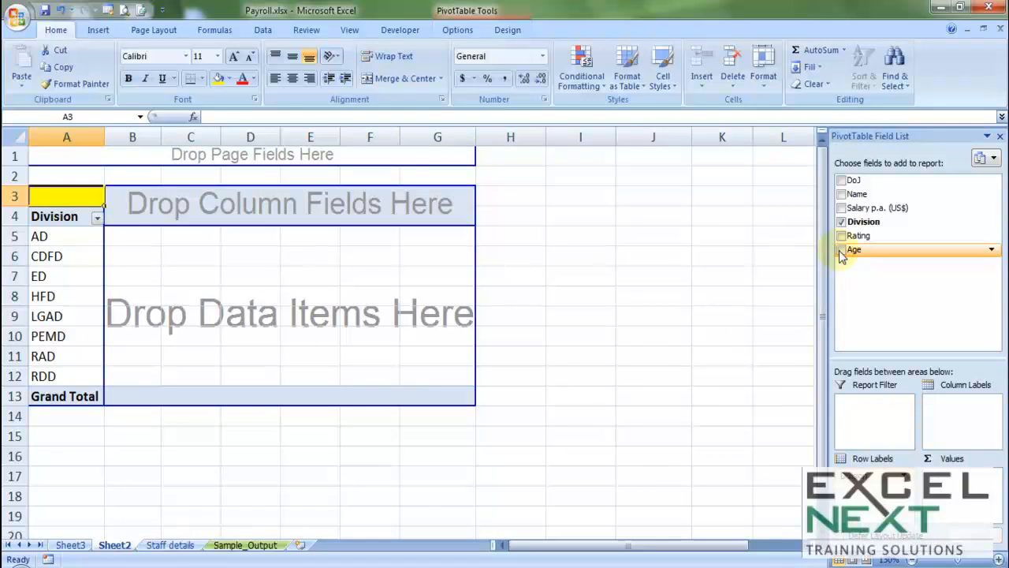
left_click_drag(841, 256, 211, 302)
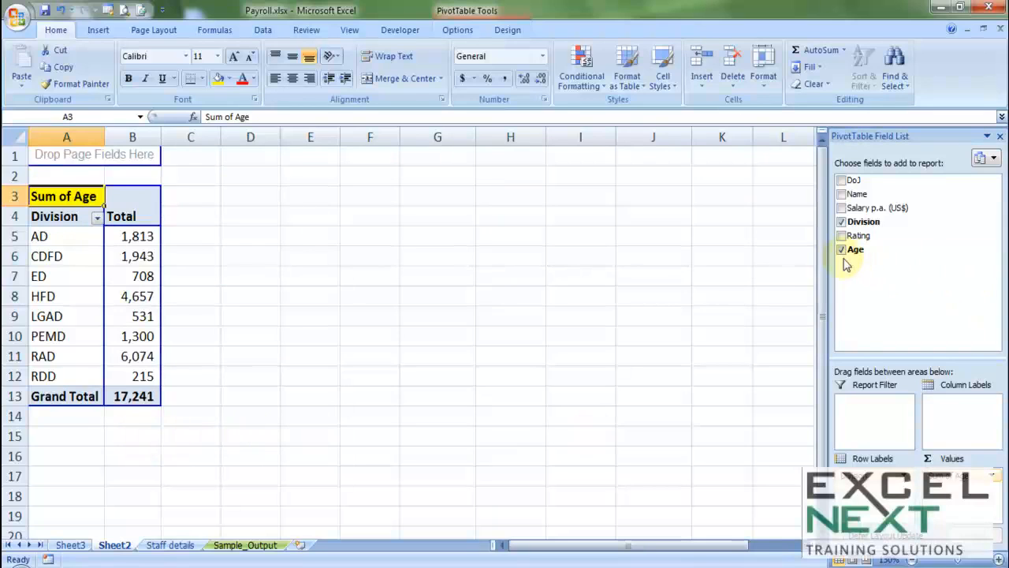
left_click(842, 250)
left_click_drag(849, 250, 275, 208)
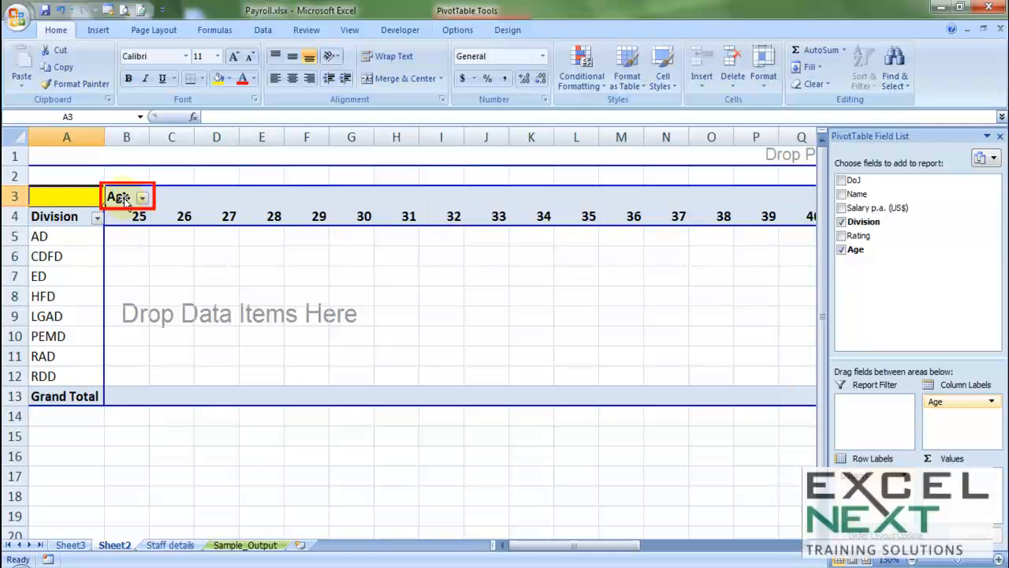
Group the Age columns by 10 starting at 25, giving bands 25-34 to 55-64.
left_click(123, 198)
right_click(126, 197)
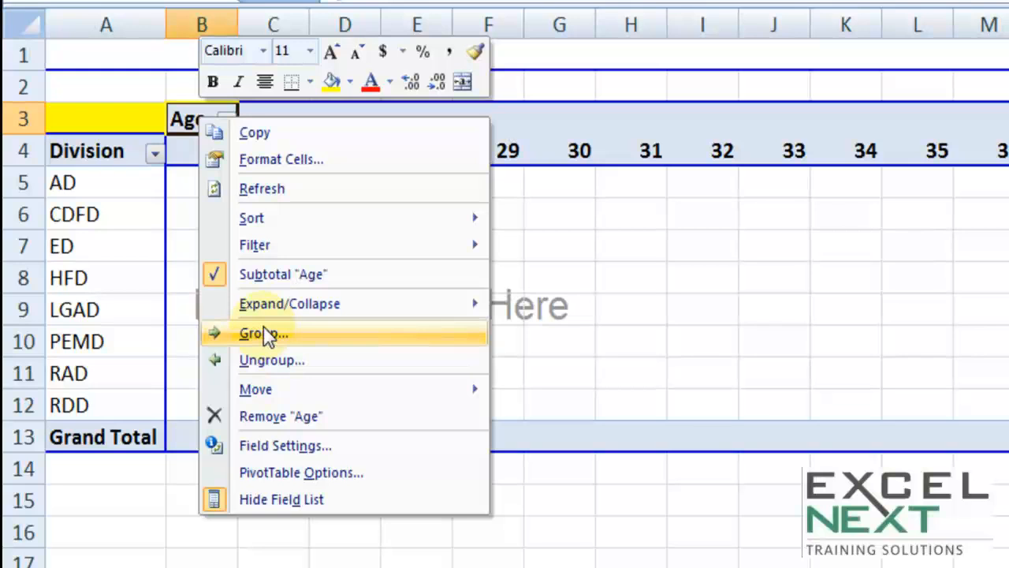
left_click(263, 333)
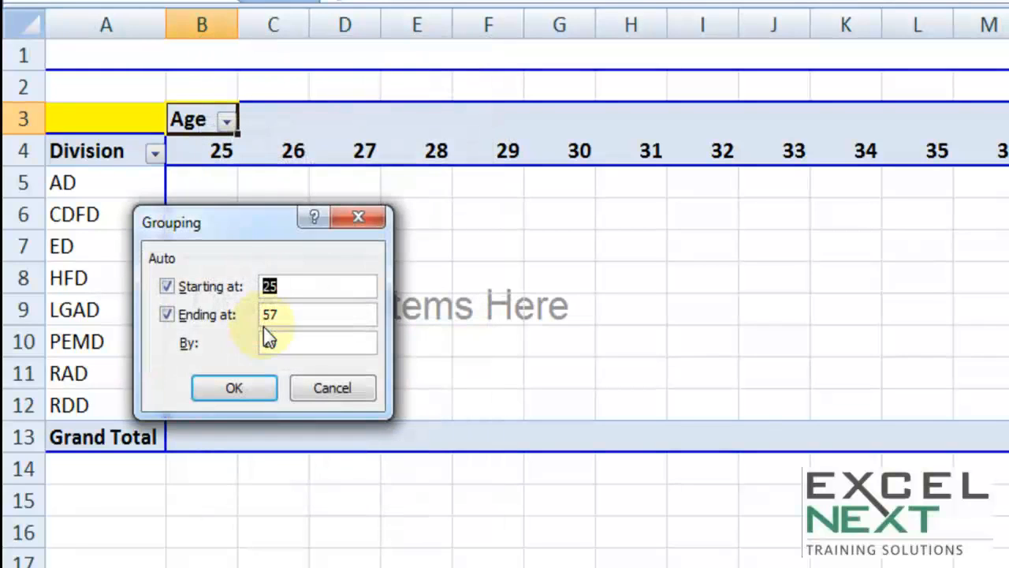
left_click_drag(260, 225, 344, 178)
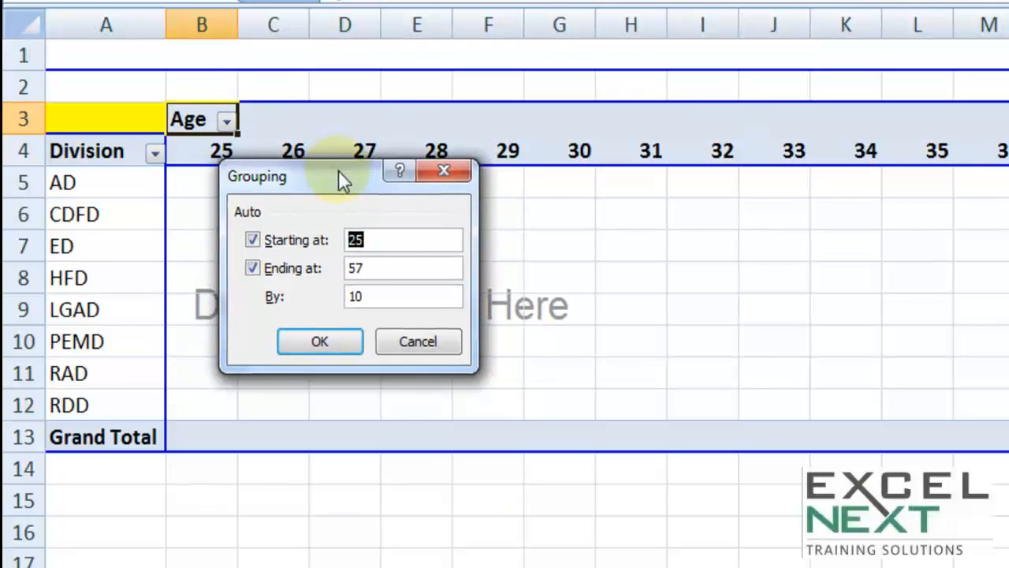
left_click(384, 241)
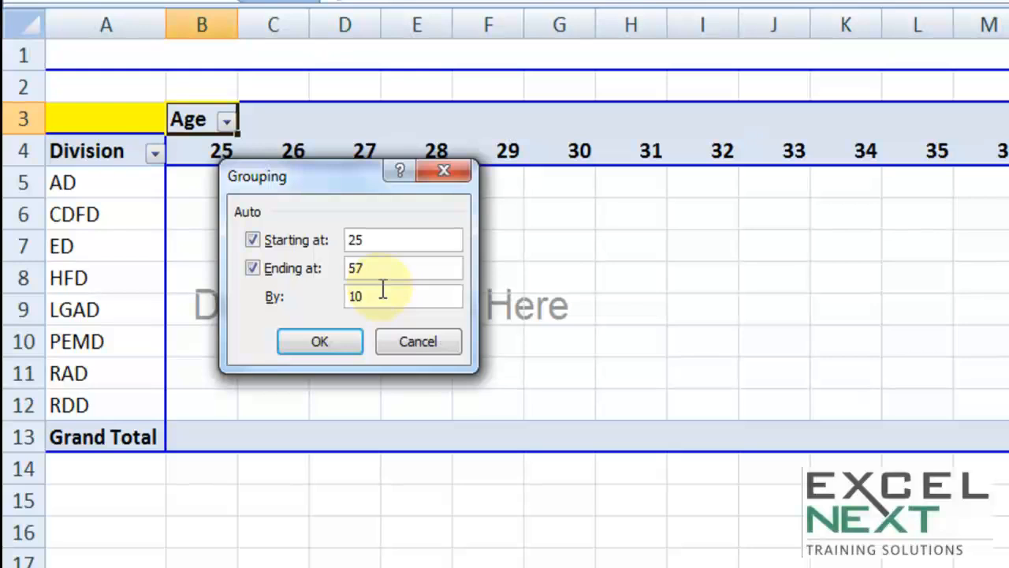
left_click(321, 343)
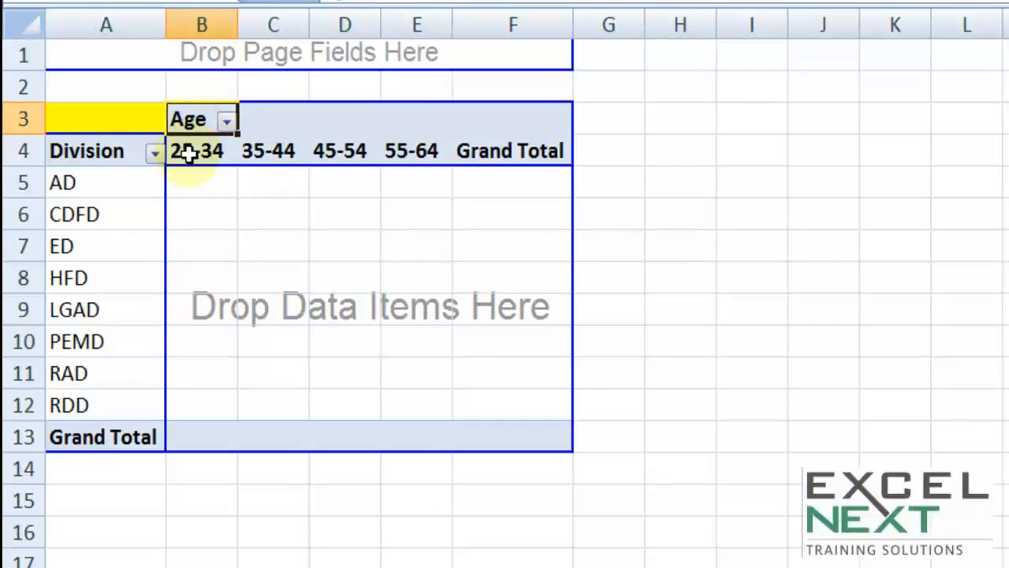
Regroup Age by 5 into bands 25-29 through 55-59.
right_click(193, 122)
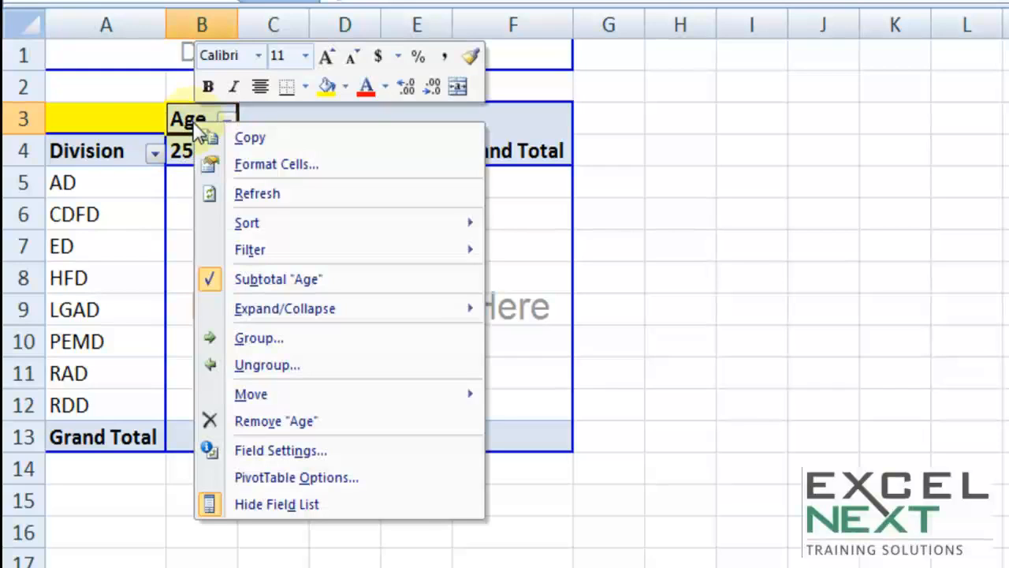
left_click(252, 338)
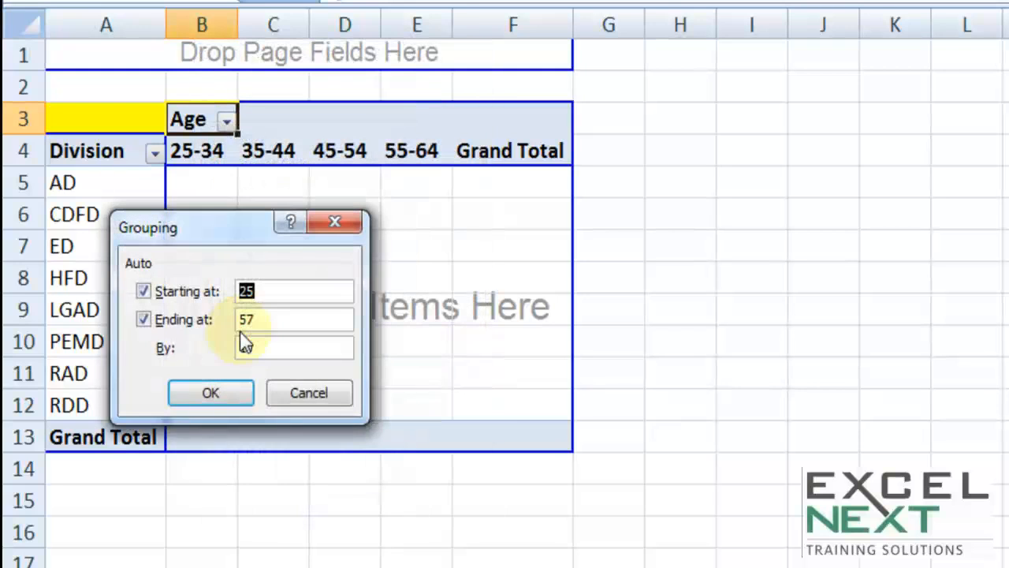
type("5")
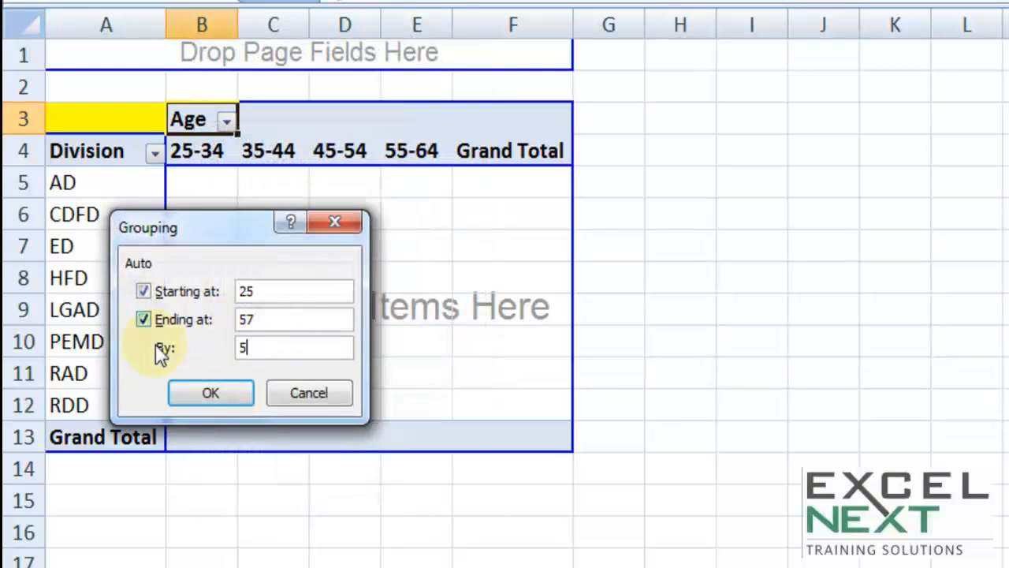
left_click(212, 392)
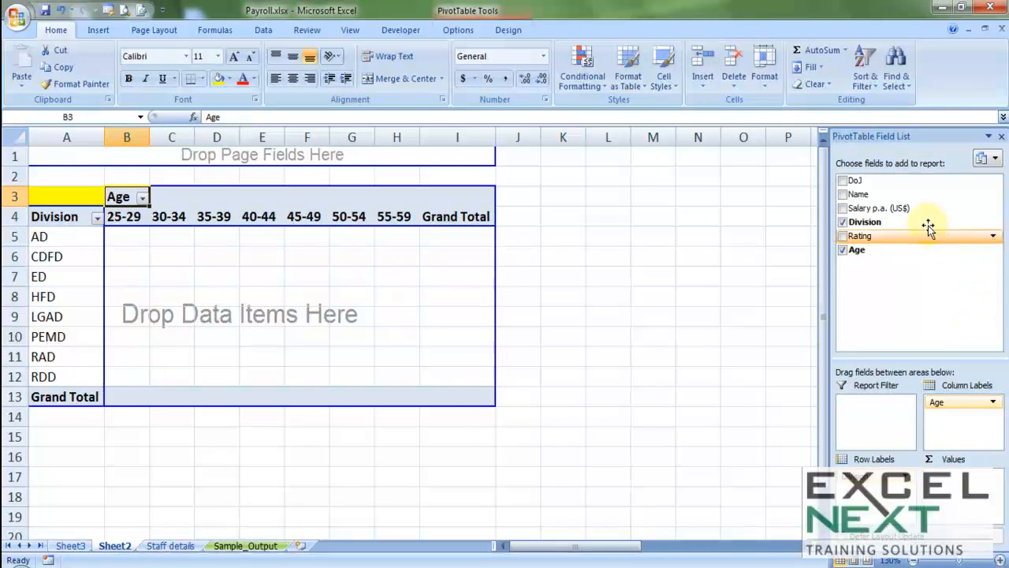
Add Count of Name to the values and regroup Age by 10 into bands 25-34 to 55-64.
left_click_drag(858, 195, 248, 345)
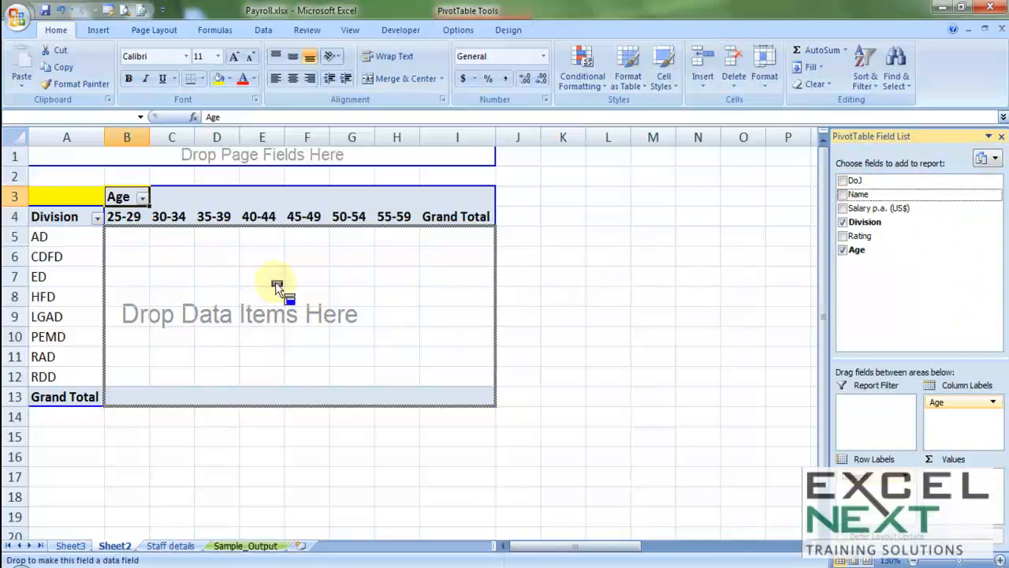
left_click_drag(234, 289, 233, 286)
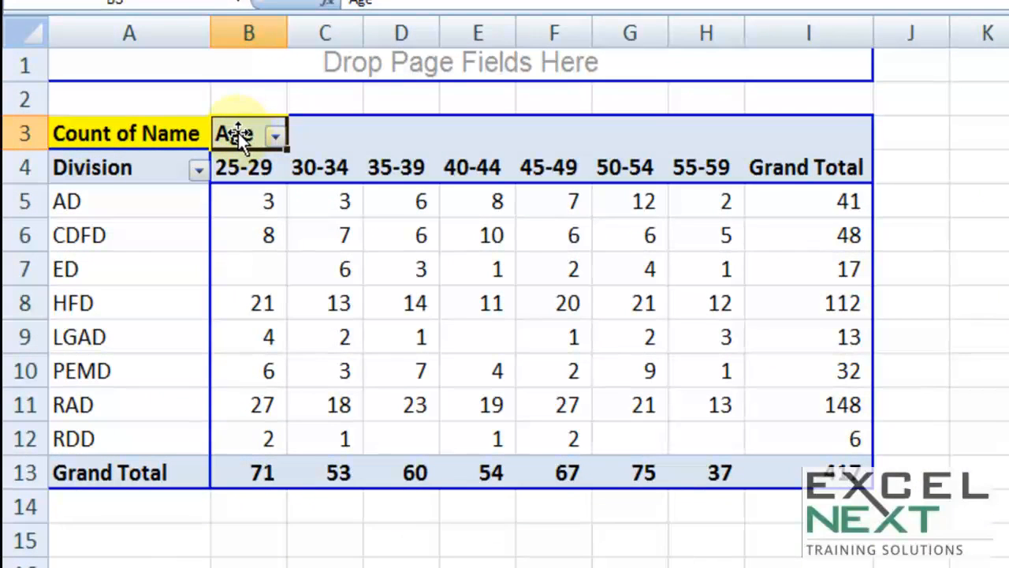
right_click(236, 134)
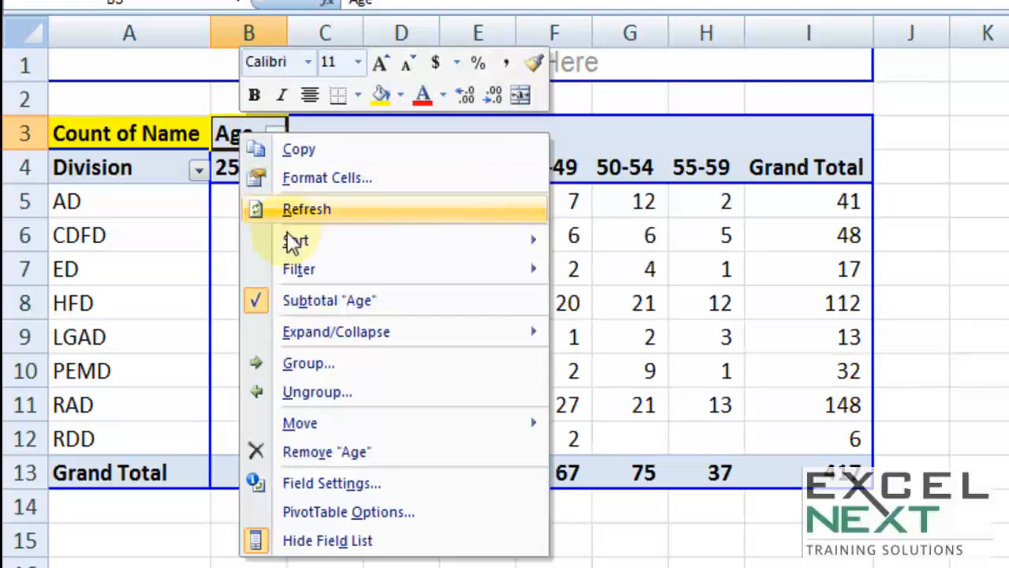
left_click(289, 302)
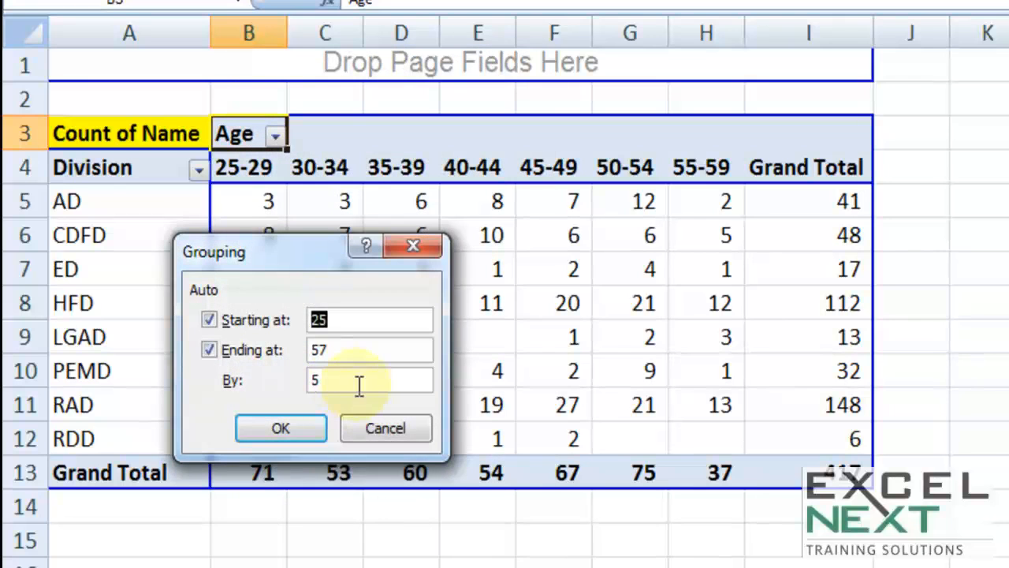
left_click_drag(354, 382, 248, 371)
type("10")
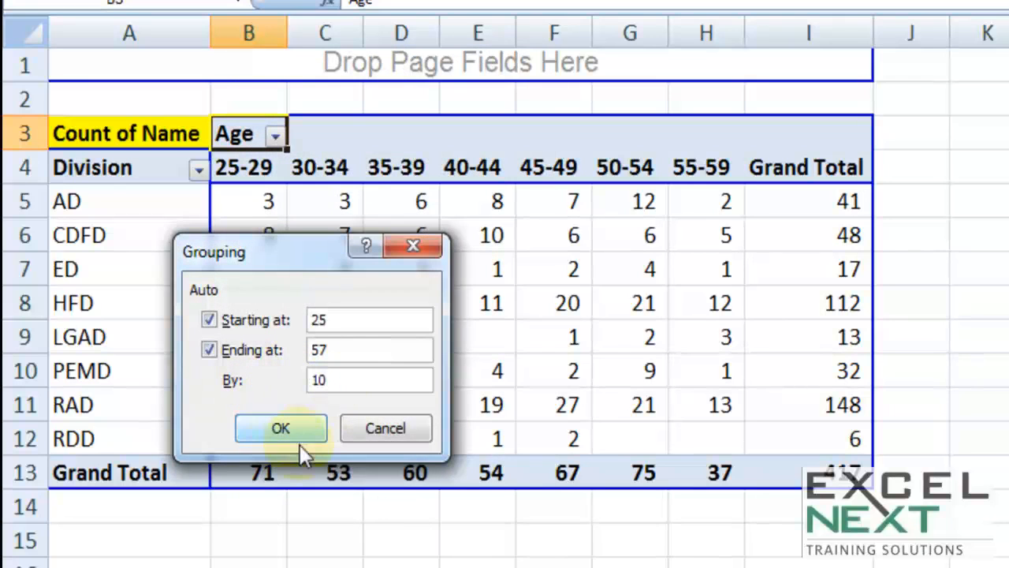
left_click(296, 434)
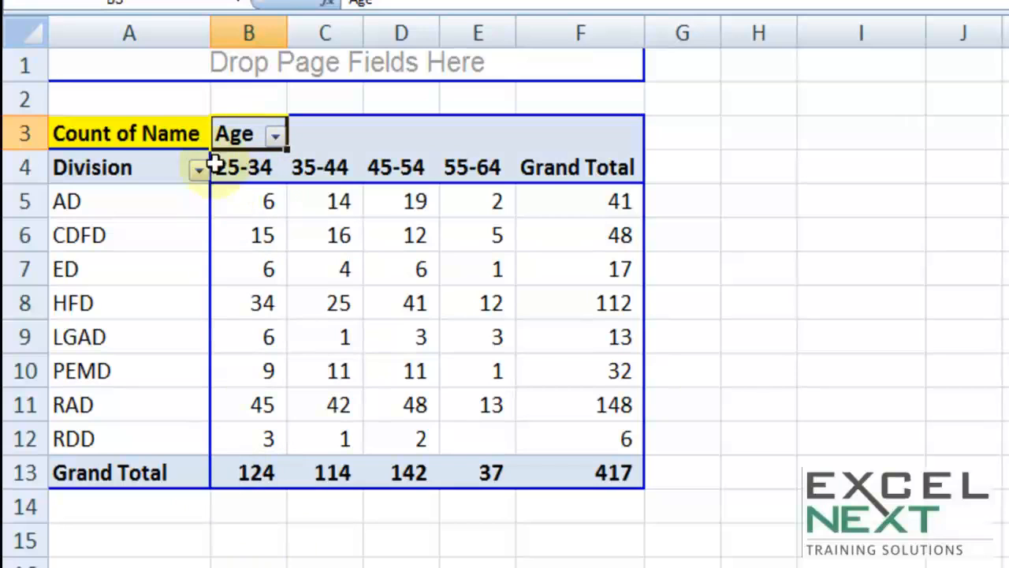
Show Count of Name as % of column so each age band totals 100.00%.
right_click(161, 136)
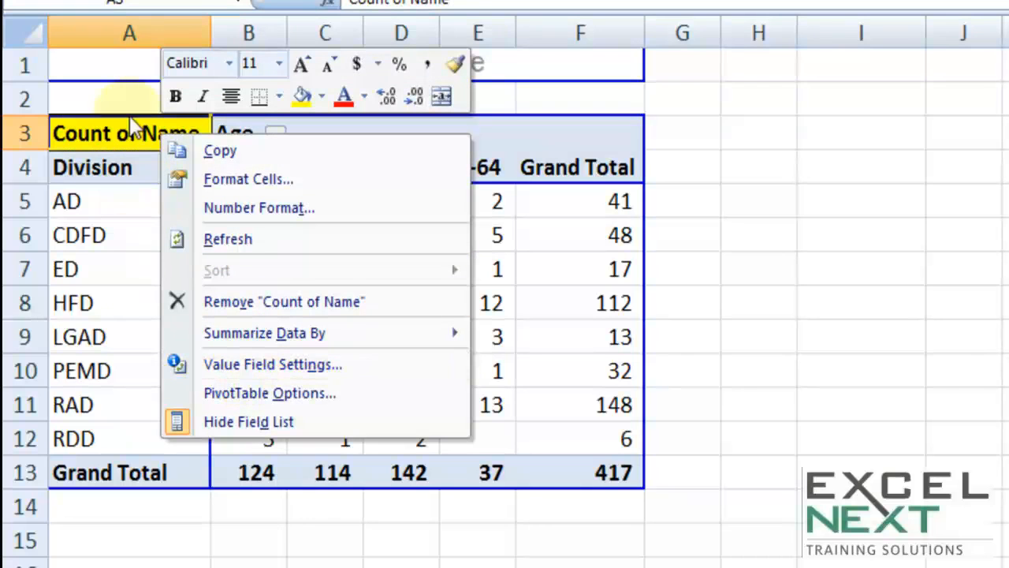
left_click(125, 131)
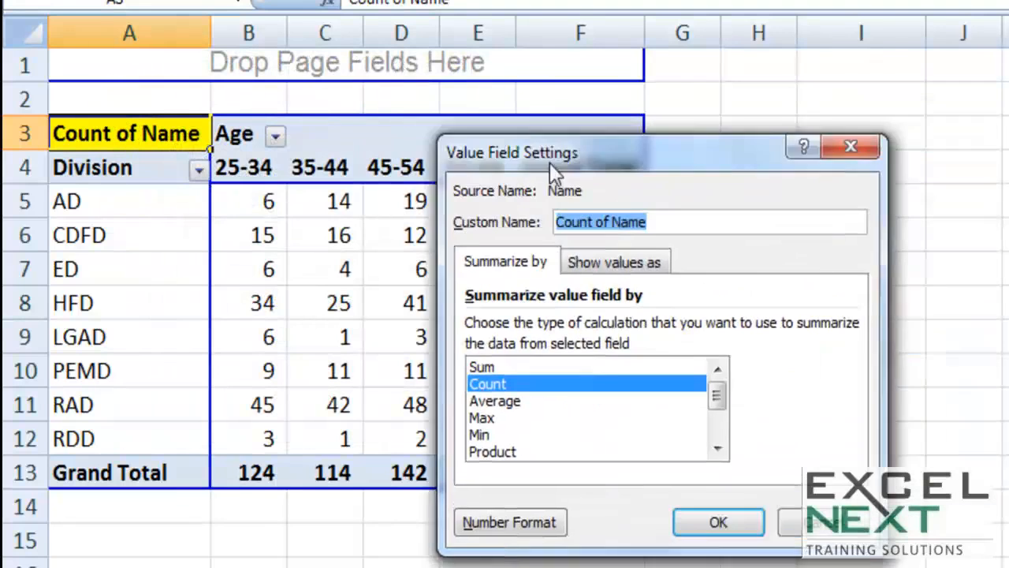
left_click_drag(549, 162, 383, 144)
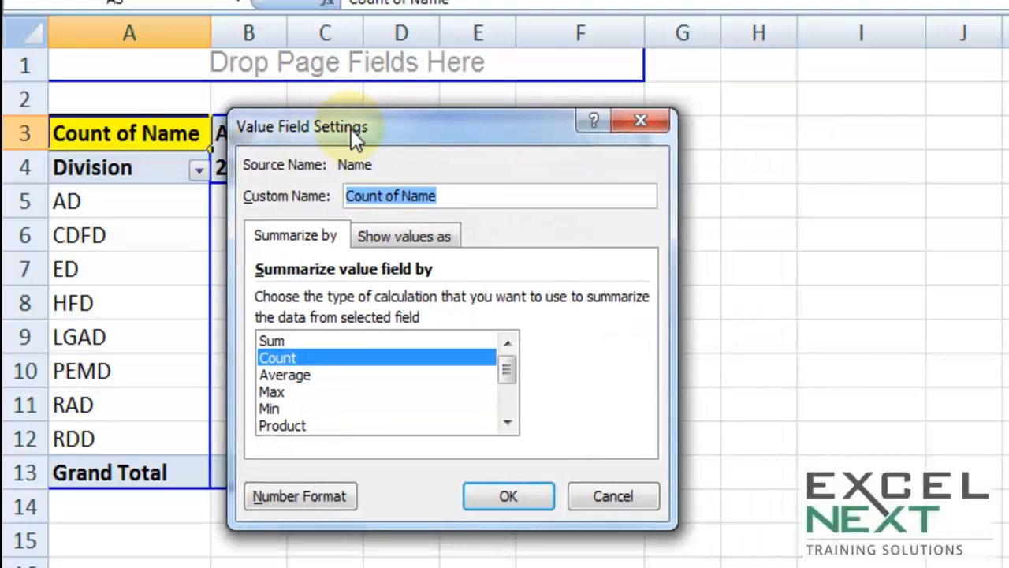
left_click(379, 236)
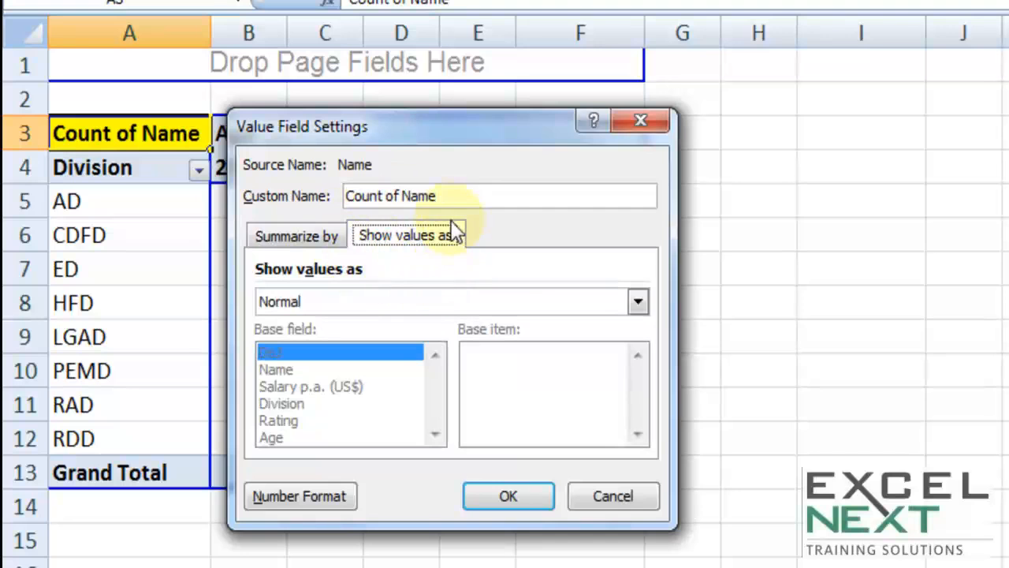
left_click_drag(471, 124, 768, 0)
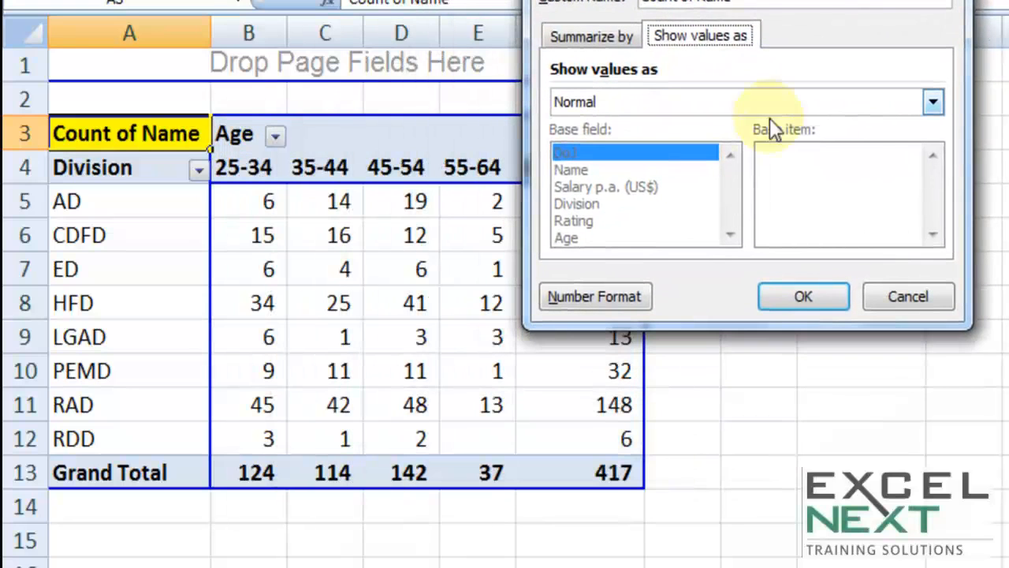
left_click(893, 104)
left_click_drag(930, 153, 894, 209)
left_click(613, 179)
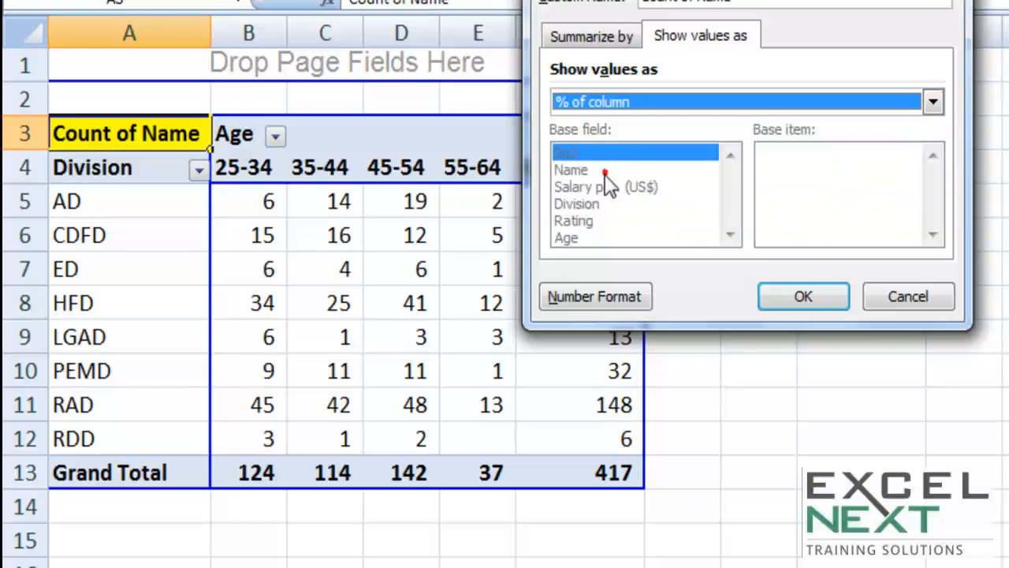
left_click(802, 298)
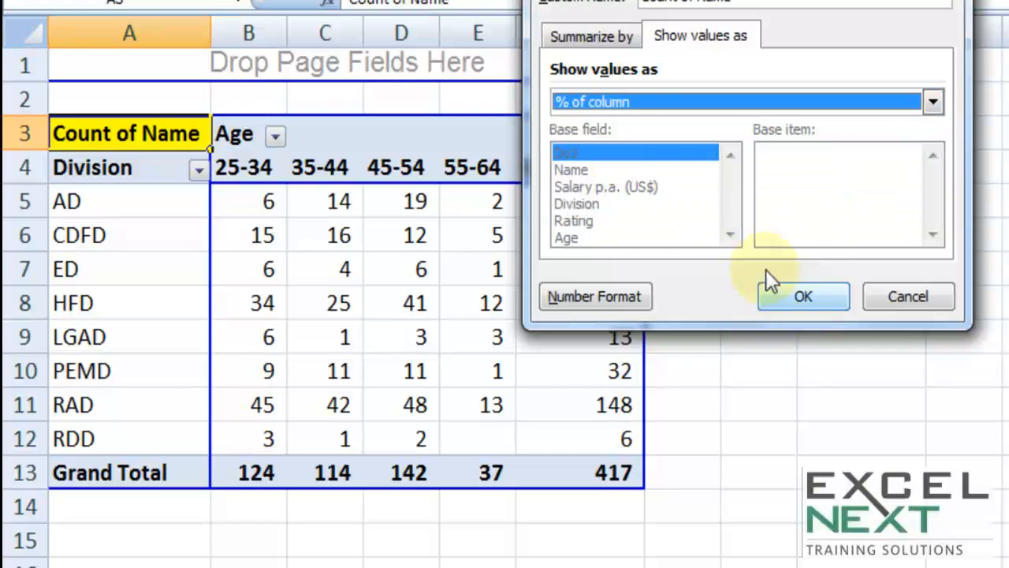
left_click(814, 309)
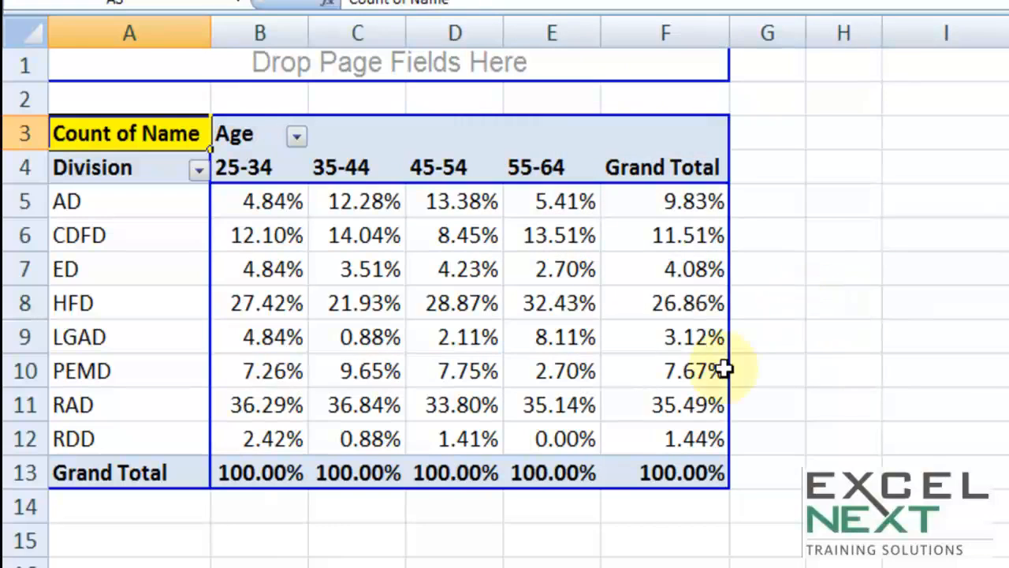
mouse_move(278, 203)
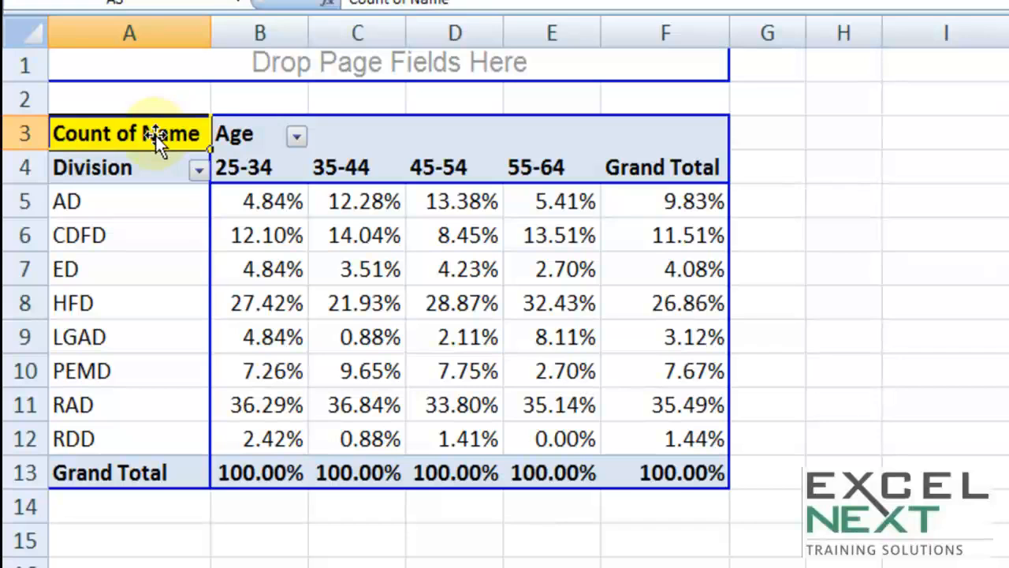
Switch the Count of Name display to % of row.
double_click(154, 135)
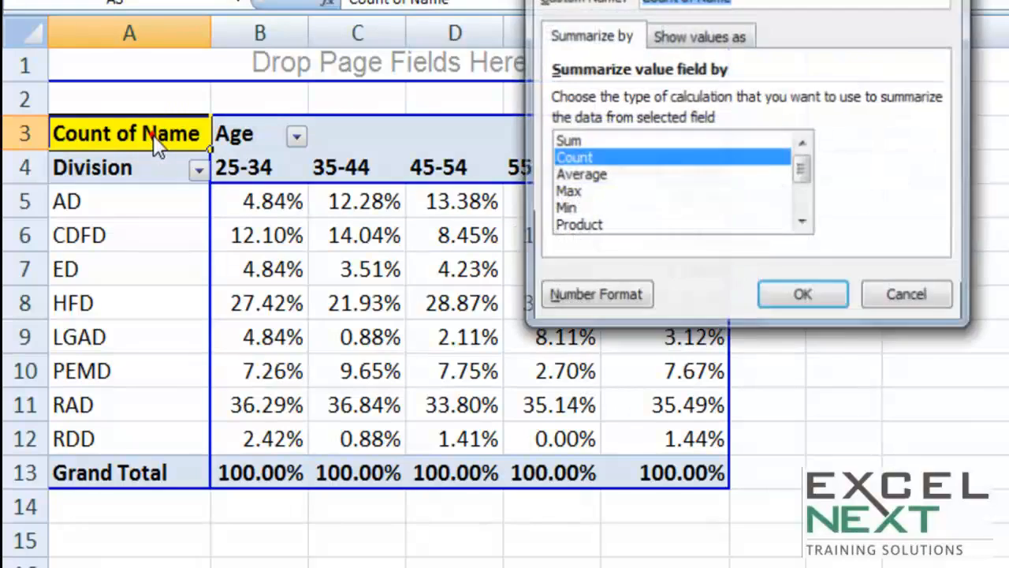
left_click(721, 37)
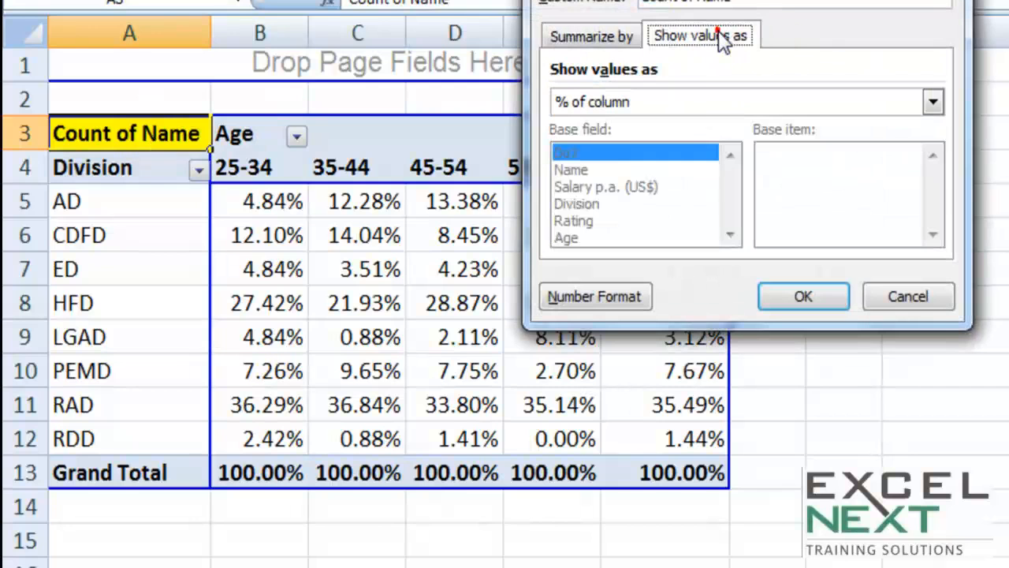
left_click(696, 108)
left_click(599, 195)
left_click(812, 303)
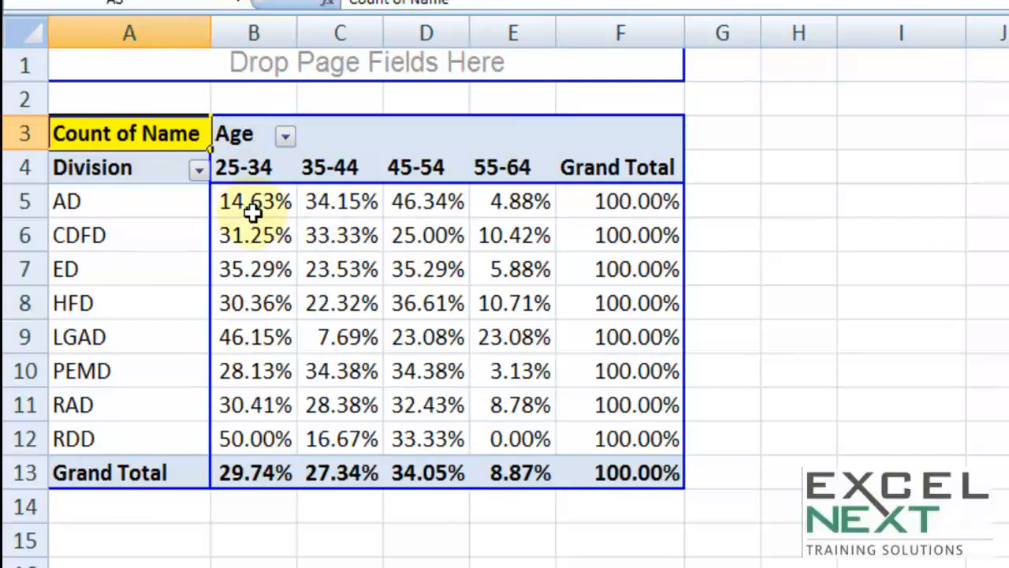
mouse_move(584, 208)
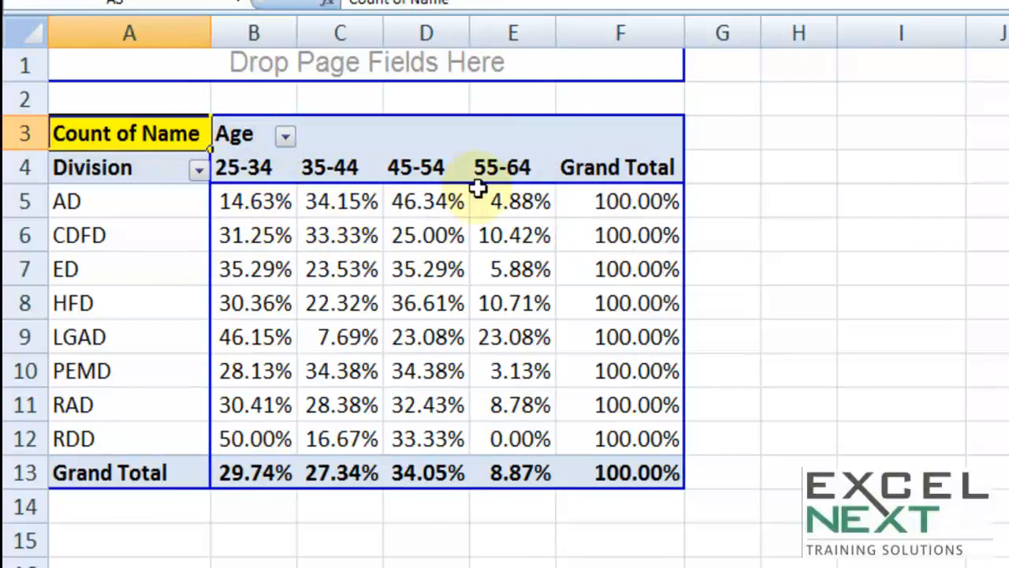
mouse_move(549, 188)
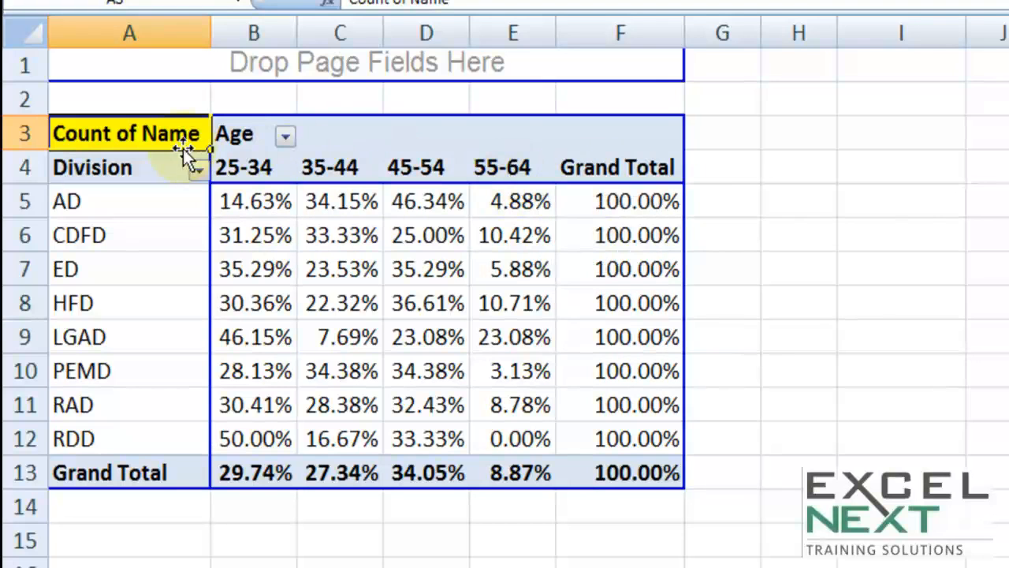
Change the value display to % of total, leaving only the grand total at 100.00%.
double_click(139, 135)
left_click(678, 36)
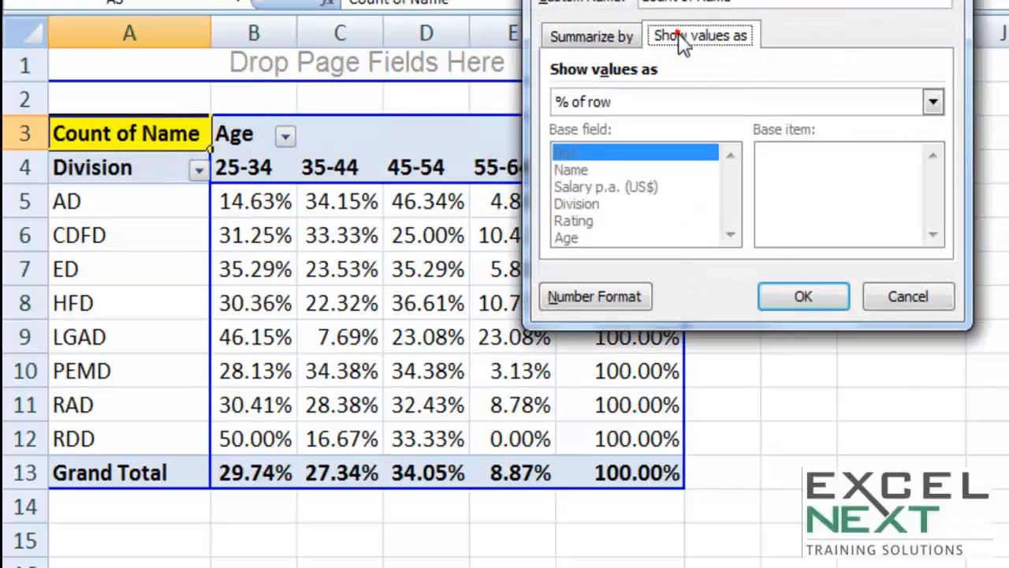
left_click(655, 107)
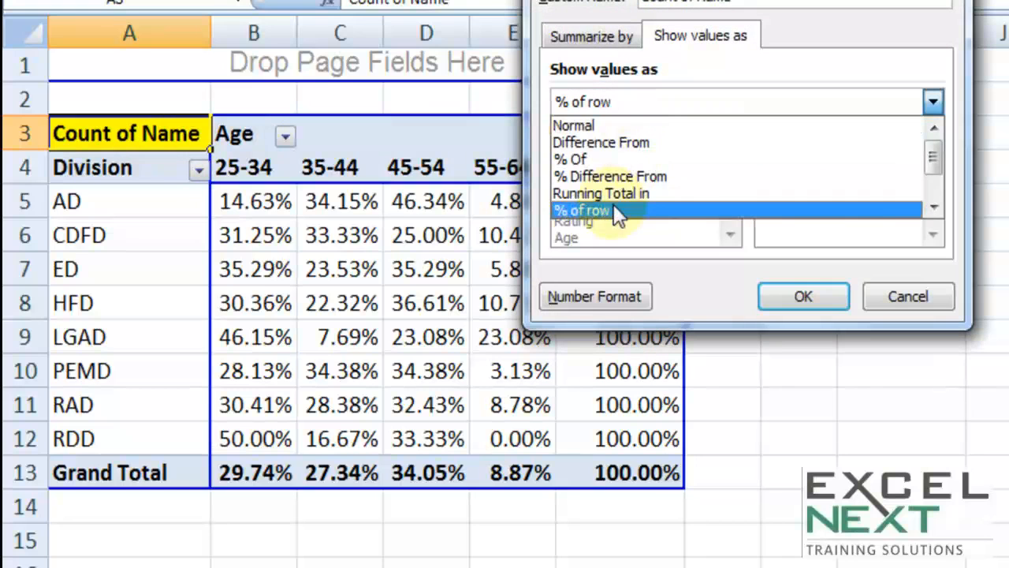
left_click(933, 206)
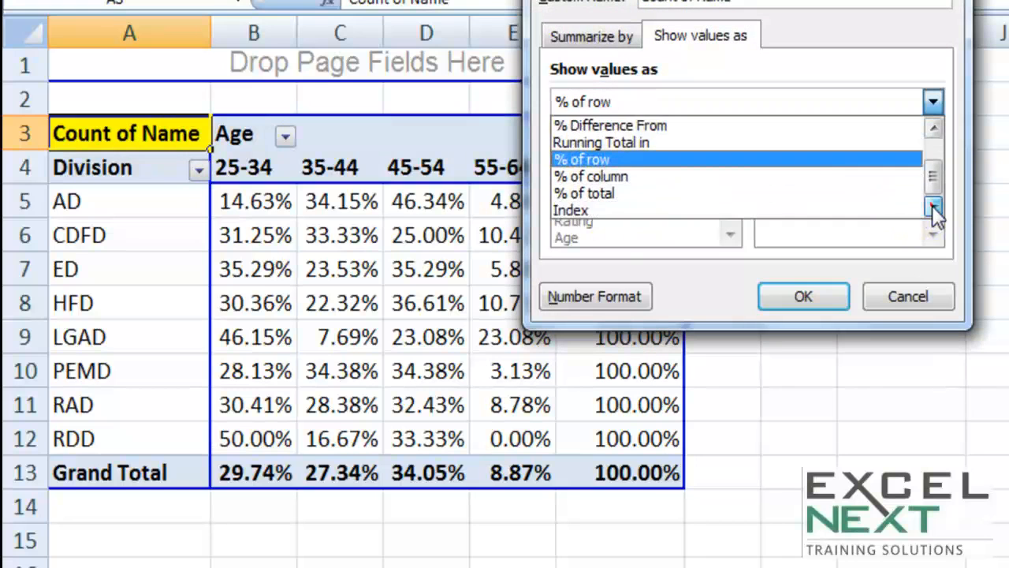
left_click(660, 194)
left_click(820, 299)
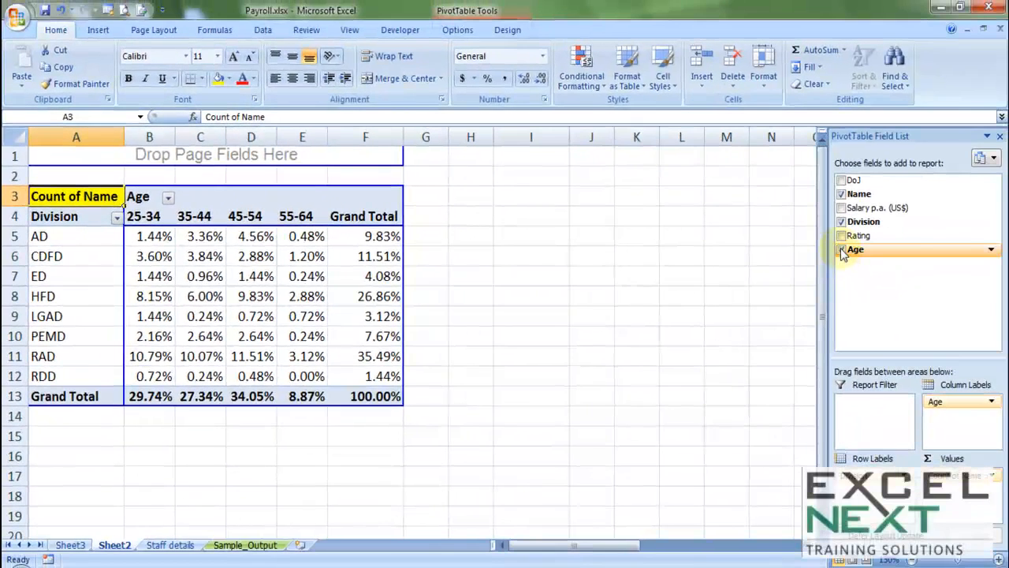
Clear Age, Division and Name from the pivot table.
left_click(841, 250)
left_click(841, 222)
left_click(841, 194)
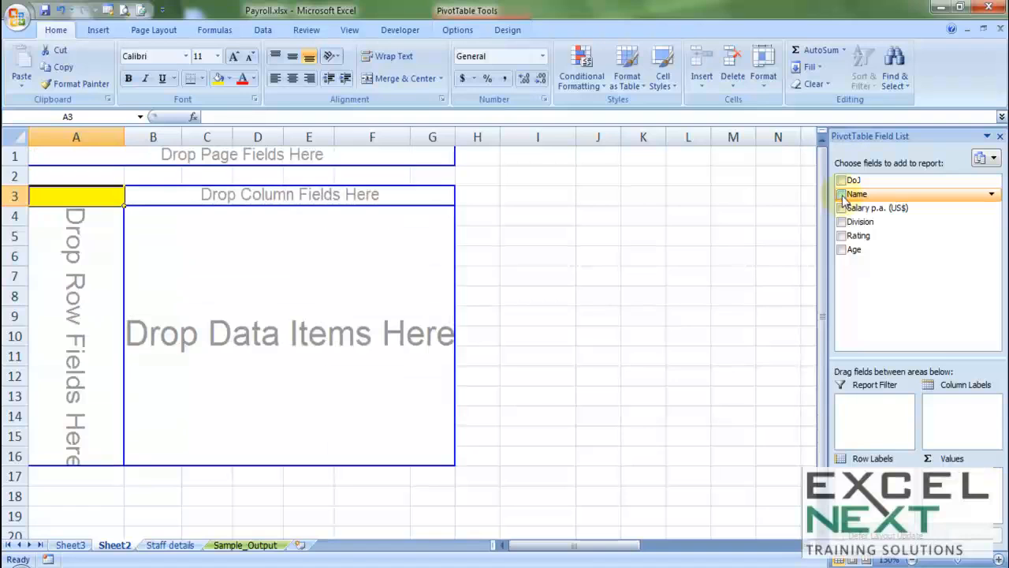
Make Salary p.a. (US$) the row field in place of Division, listing individual salaries.
left_click_drag(845, 227, 67, 249)
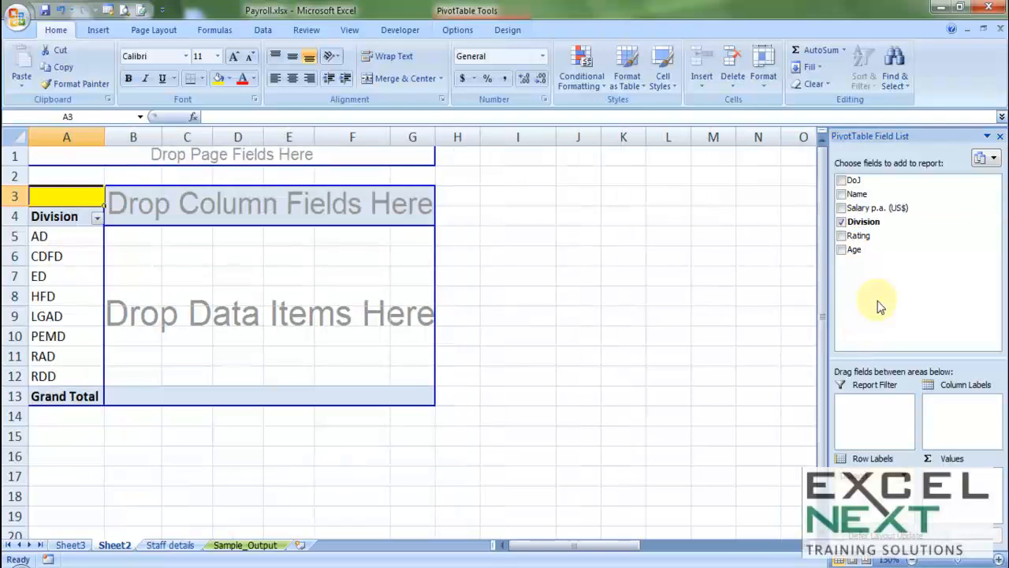
left_click_drag(860, 208, 208, 206)
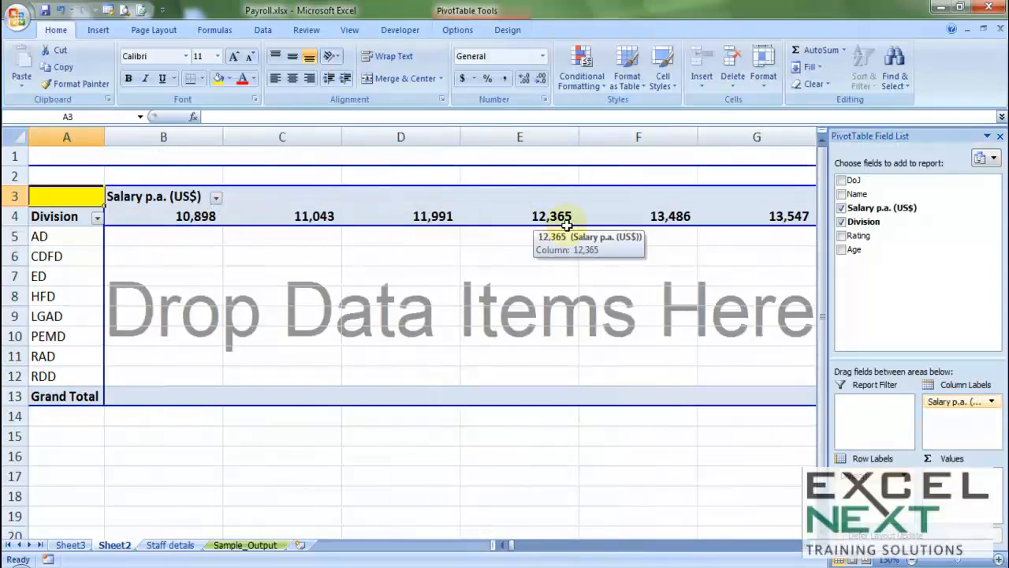
left_click(856, 208)
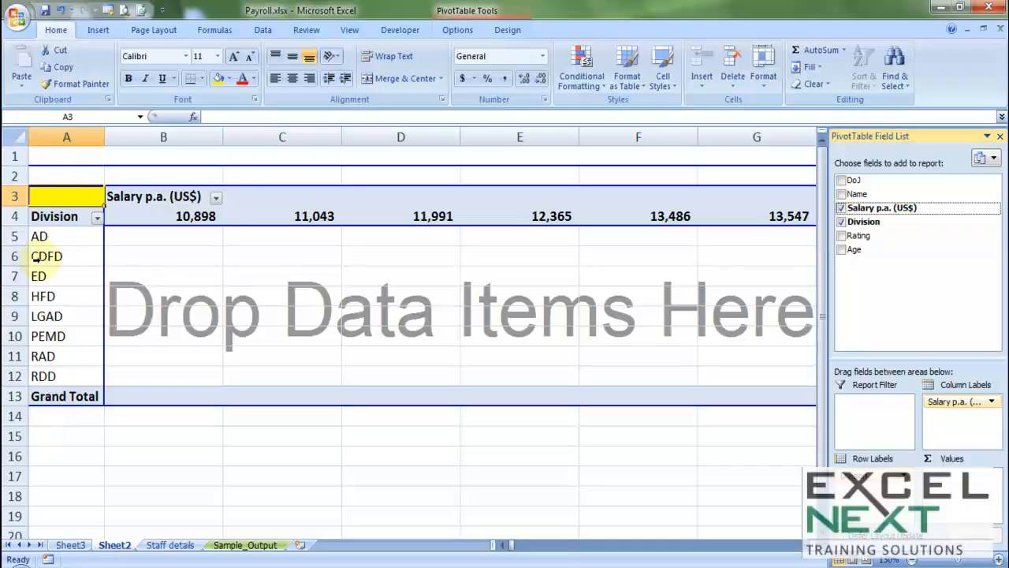
left_click(841, 208)
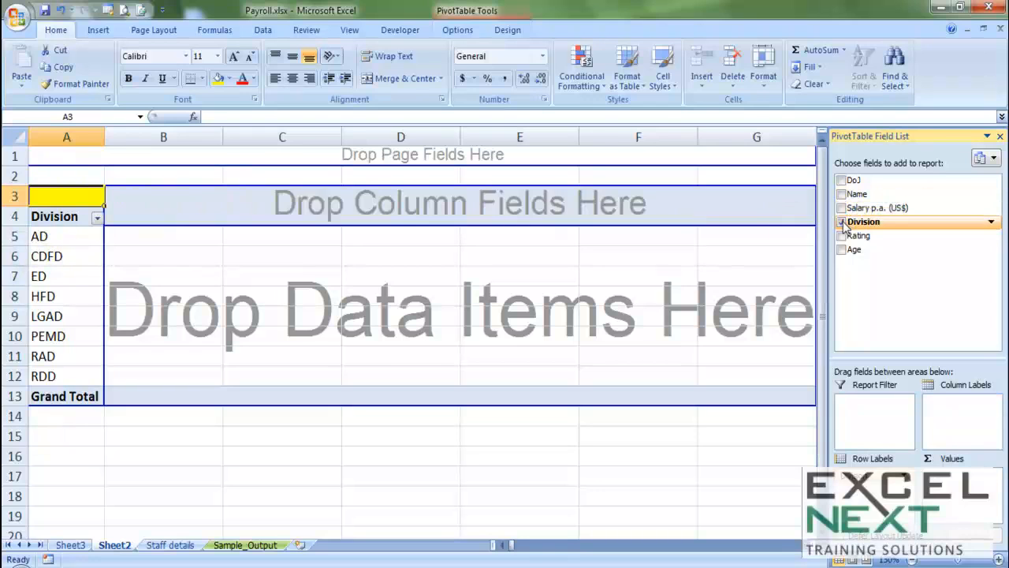
left_click(842, 221)
mouse_move(844, 225)
left_mouse_down()
mouse_move(494, 195)
mouse_move(857, 221)
mouse_move(121, 311)
mouse_move(74, 297)
left_mouse_up()
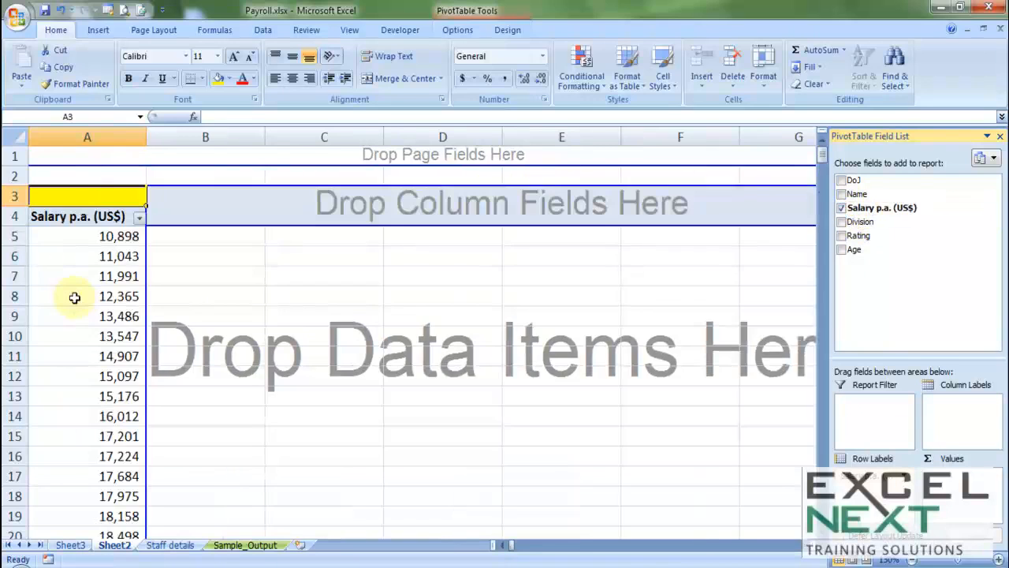
left_click(84, 315)
scroll(79, 315, "down", 11)
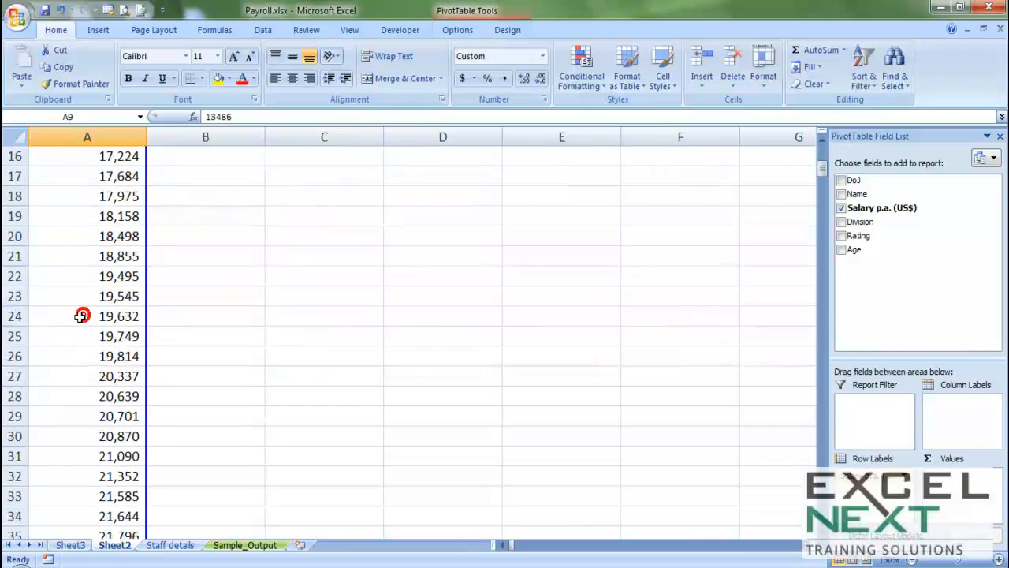
scroll(79, 315, "up", 11)
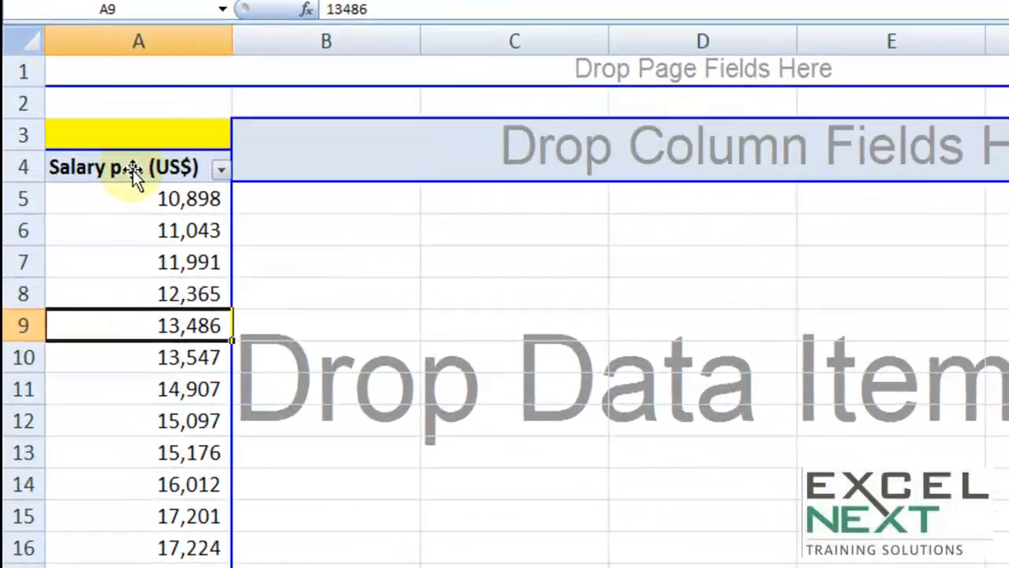
left_click(83, 217)
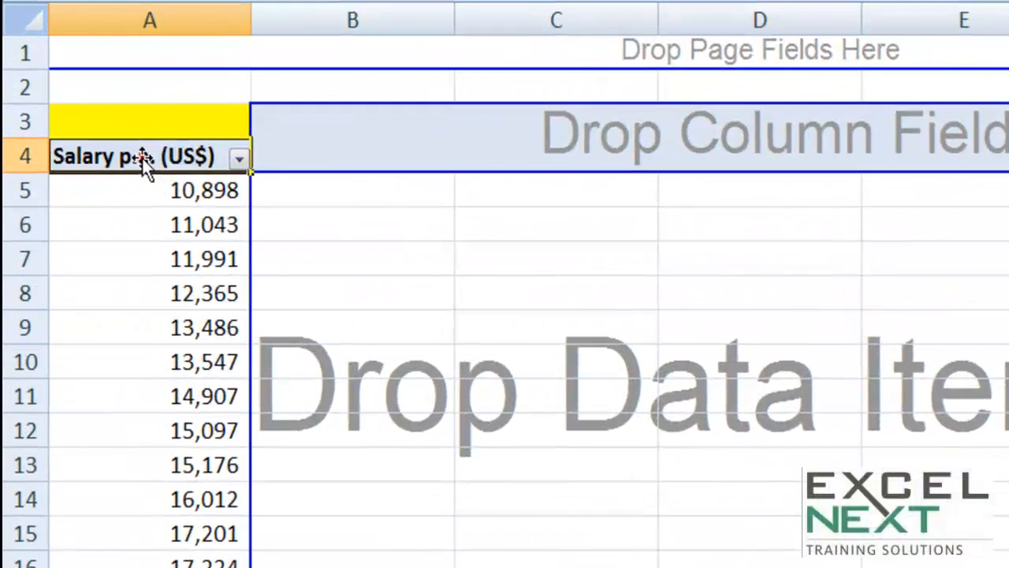
right_click(140, 157)
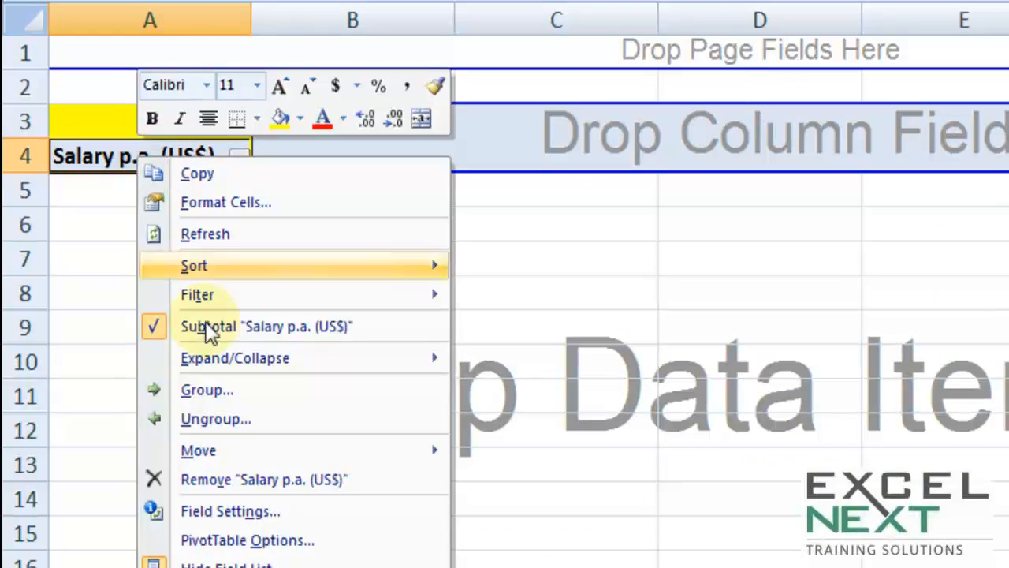
left_click(207, 390)
left_click_drag(203, 280, 525, 34)
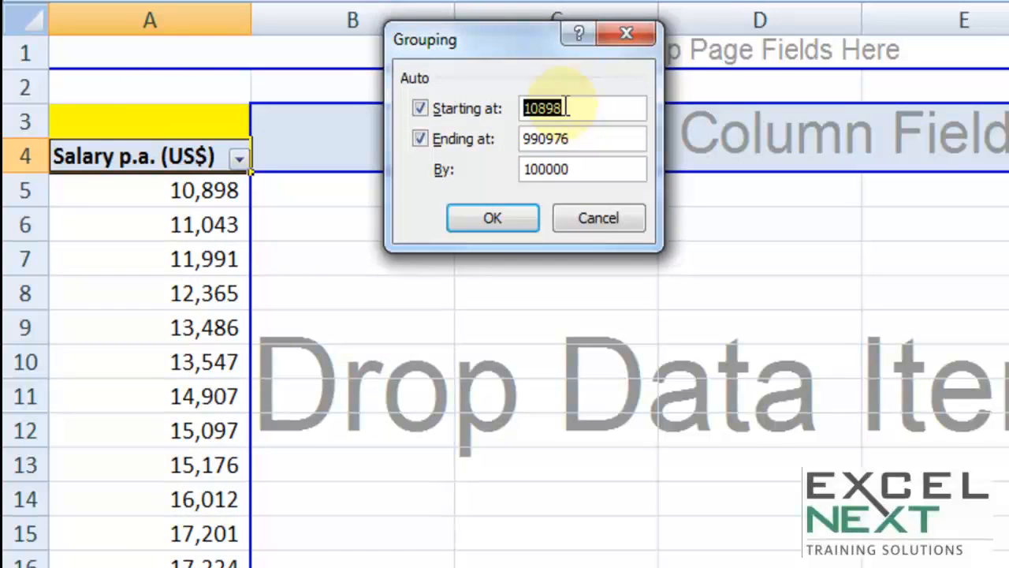
double_click(590, 105)
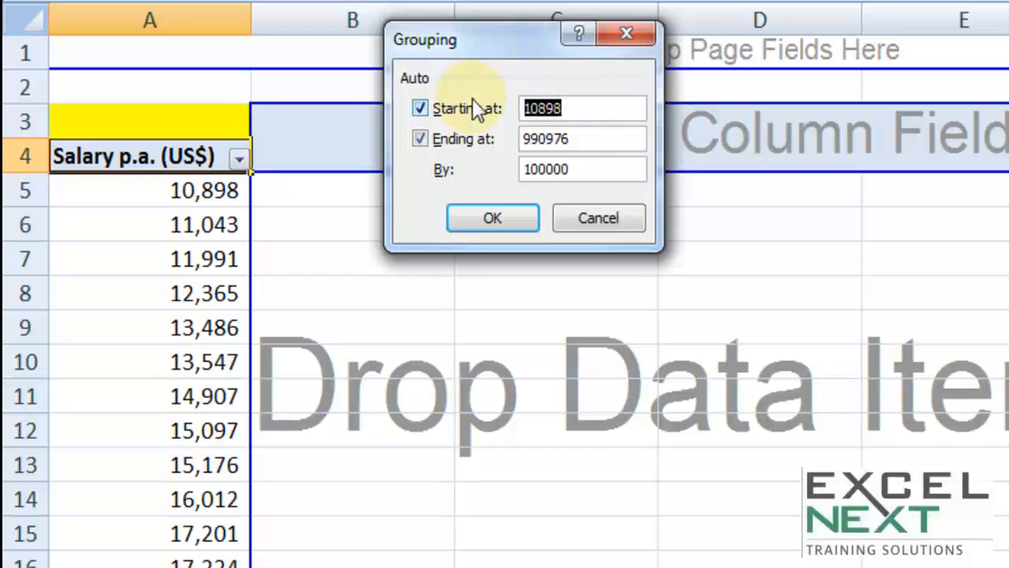
type("0")
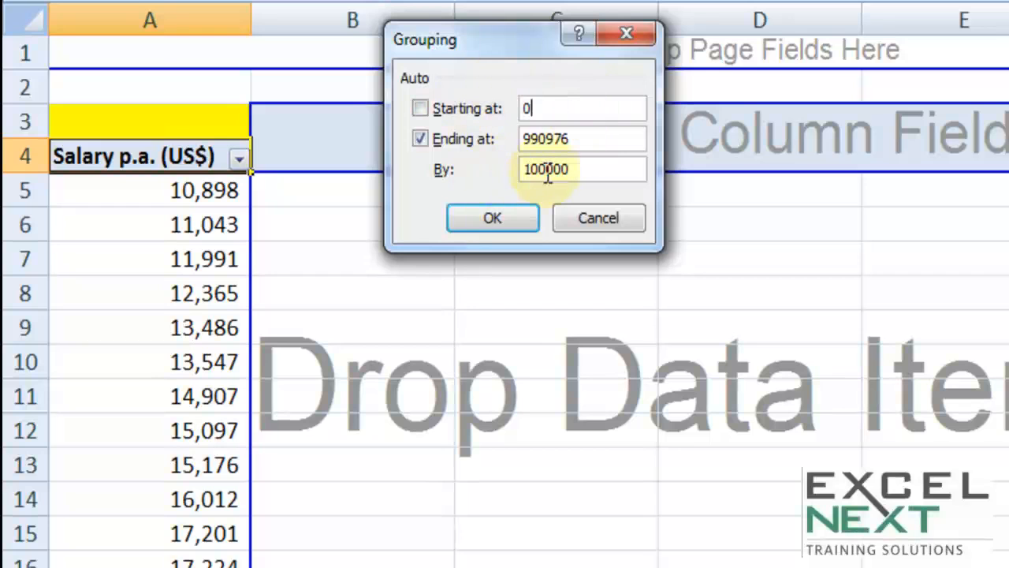
left_click(587, 169)
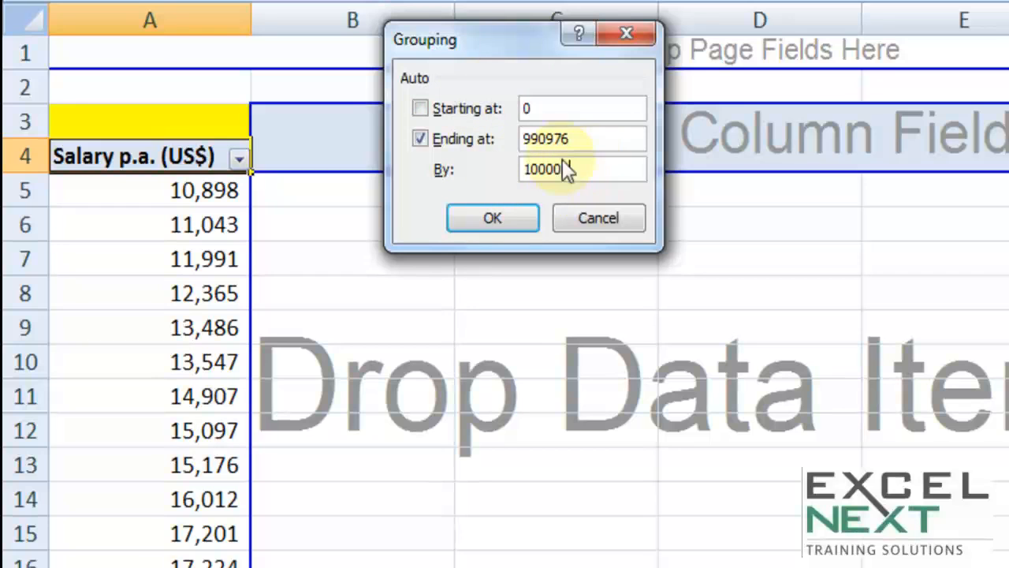
left_click(513, 216)
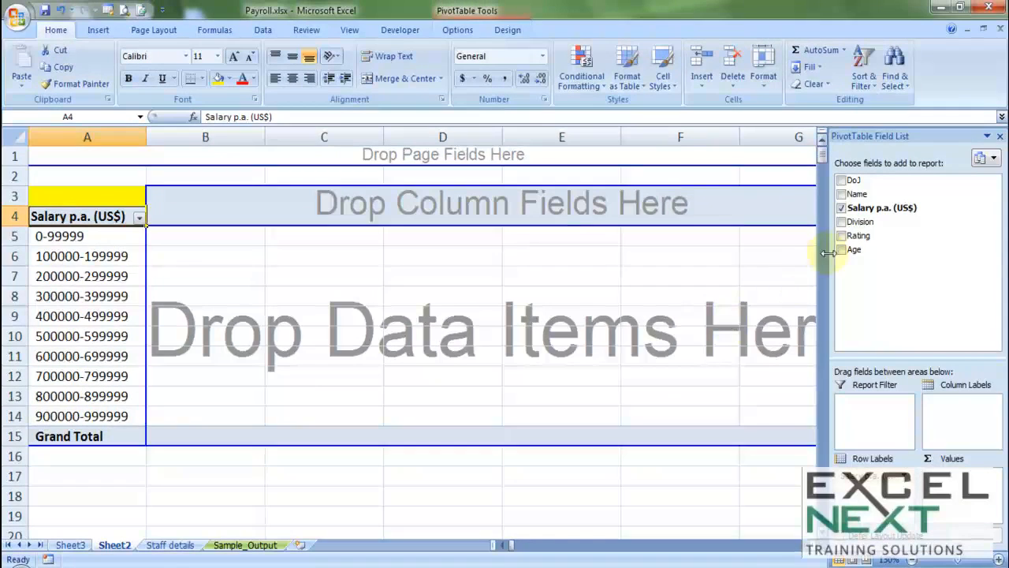
Spread Ratings 1–5 across the columns, count names per salary band, and inspect the higher-band counts.
left_click_drag(843, 241, 236, 203)
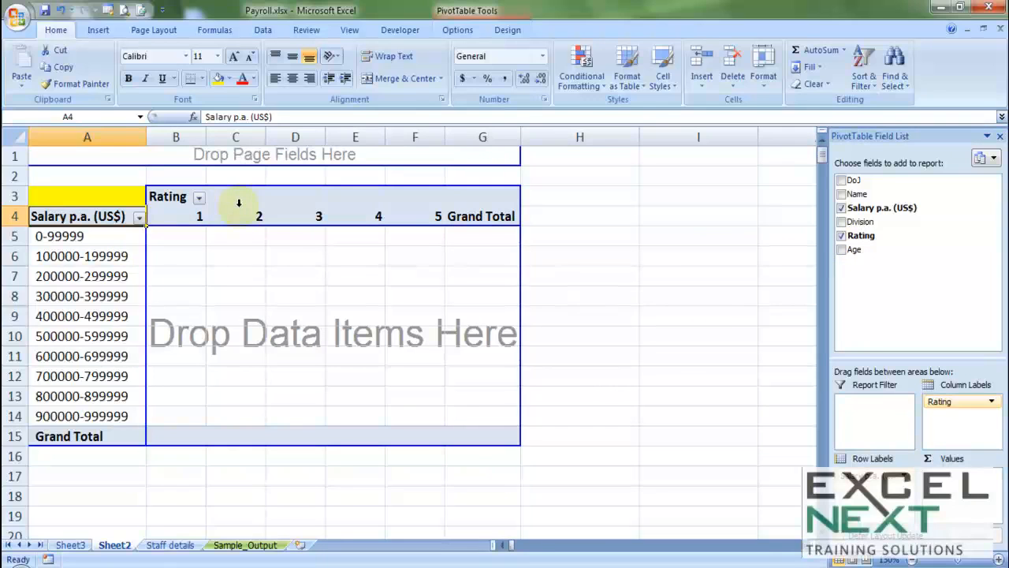
left_click_drag(866, 196, 279, 284)
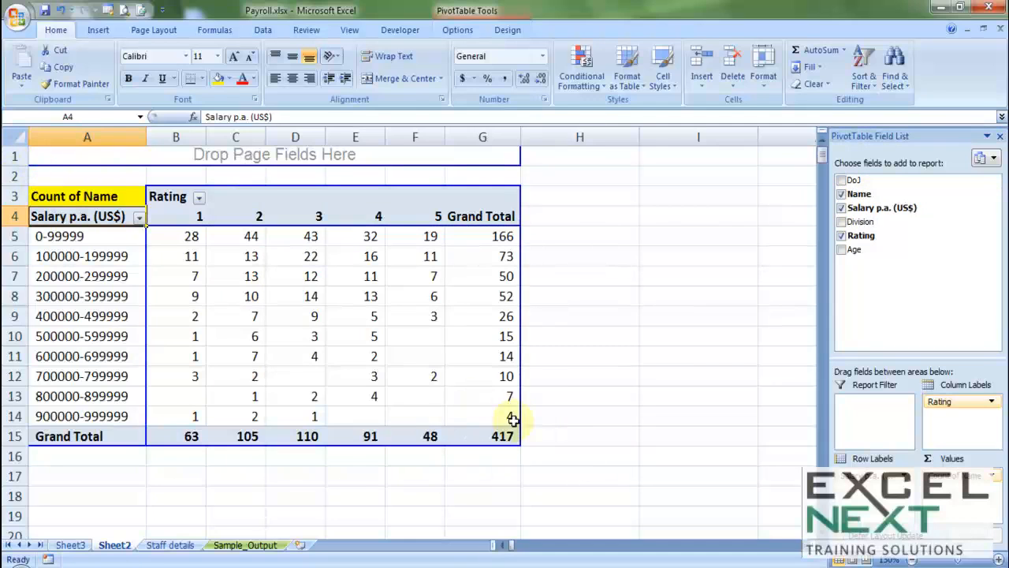
mouse_move(512, 417)
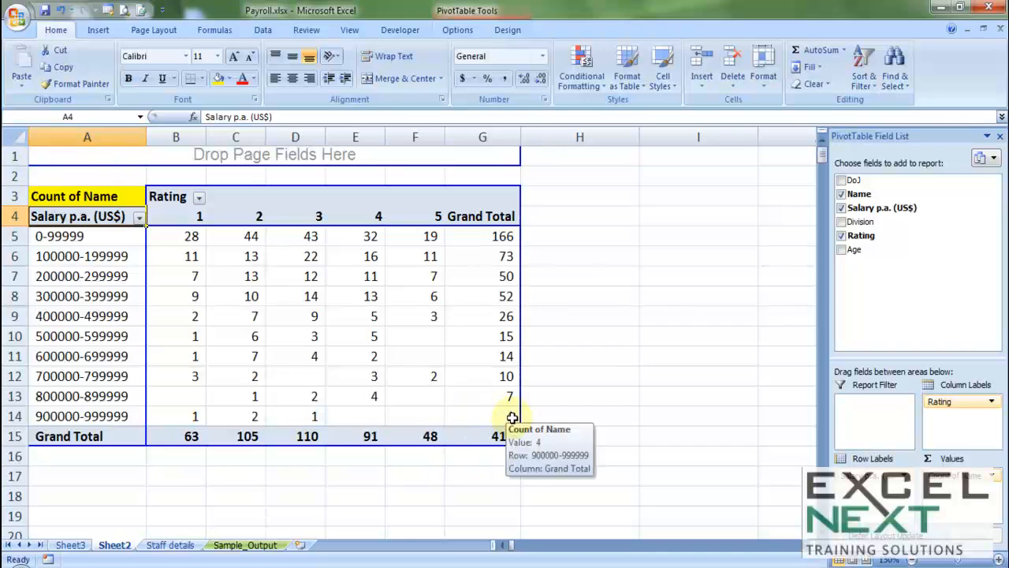
left_click_drag(108, 376, 413, 415)
mouse_move(413, 417)
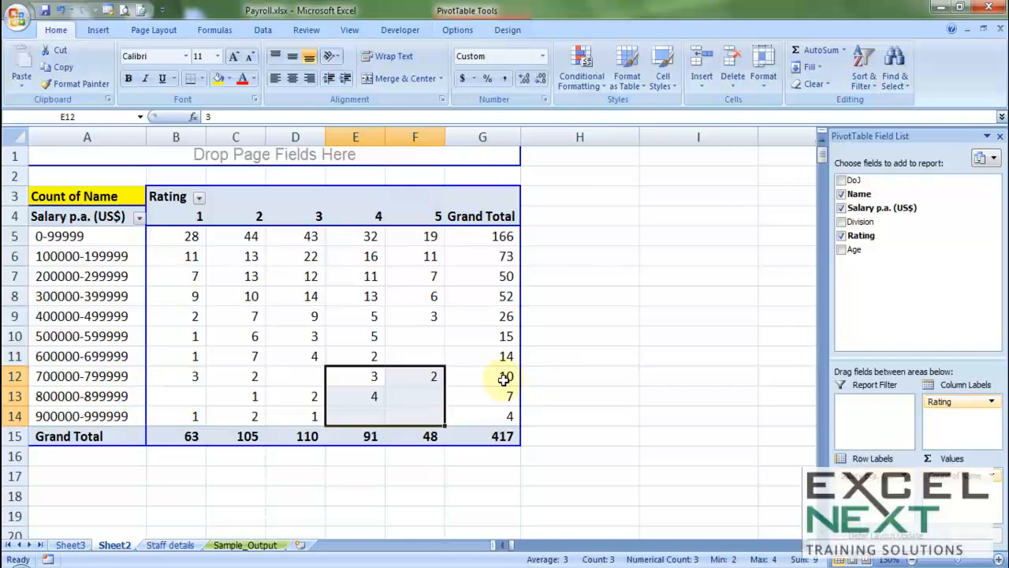
mouse_move(504, 379)
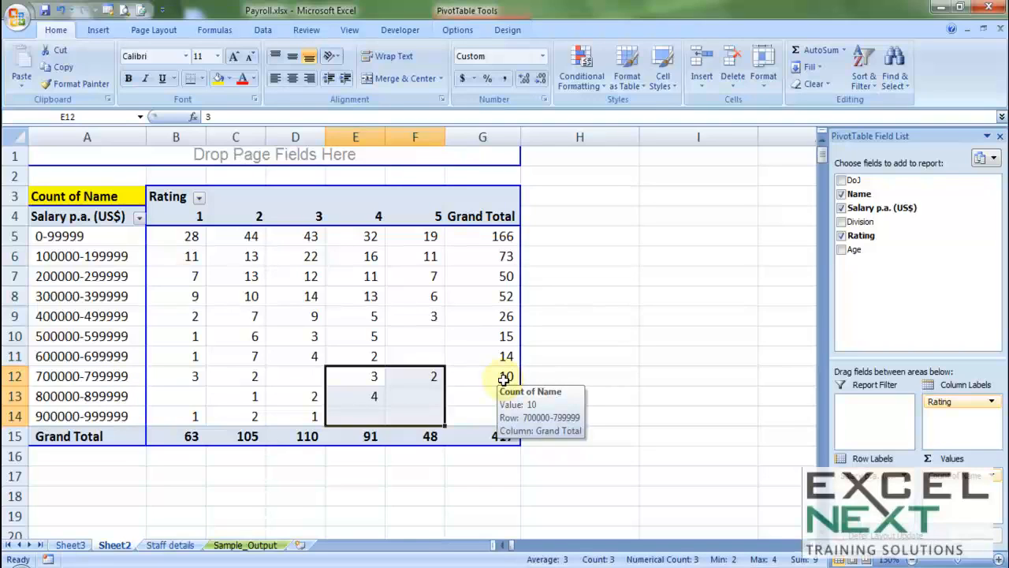
left_click(433, 337)
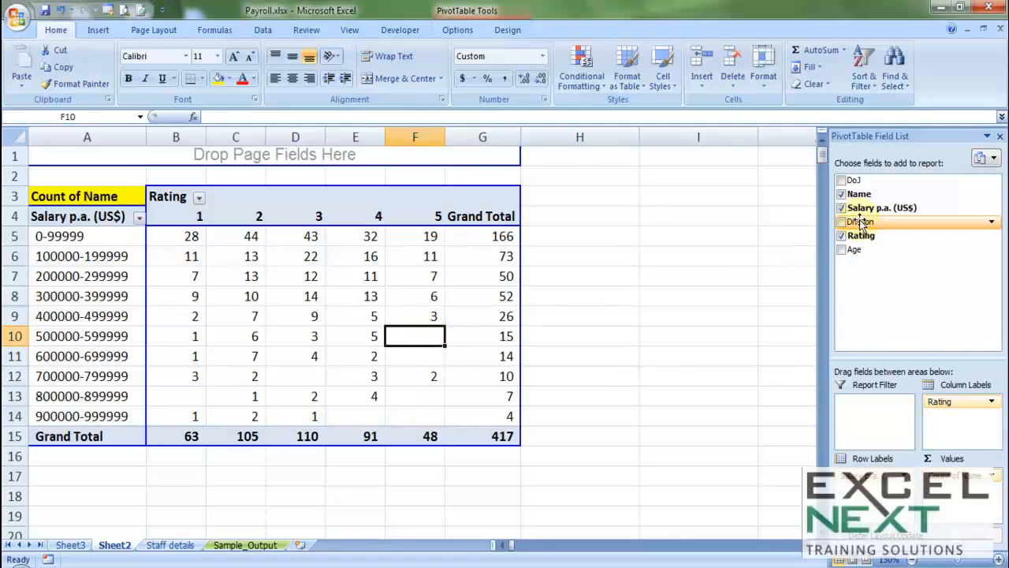
Add Division as a report filter and filter the pivot to the AD division.
left_click_drag(859, 224, 205, 161)
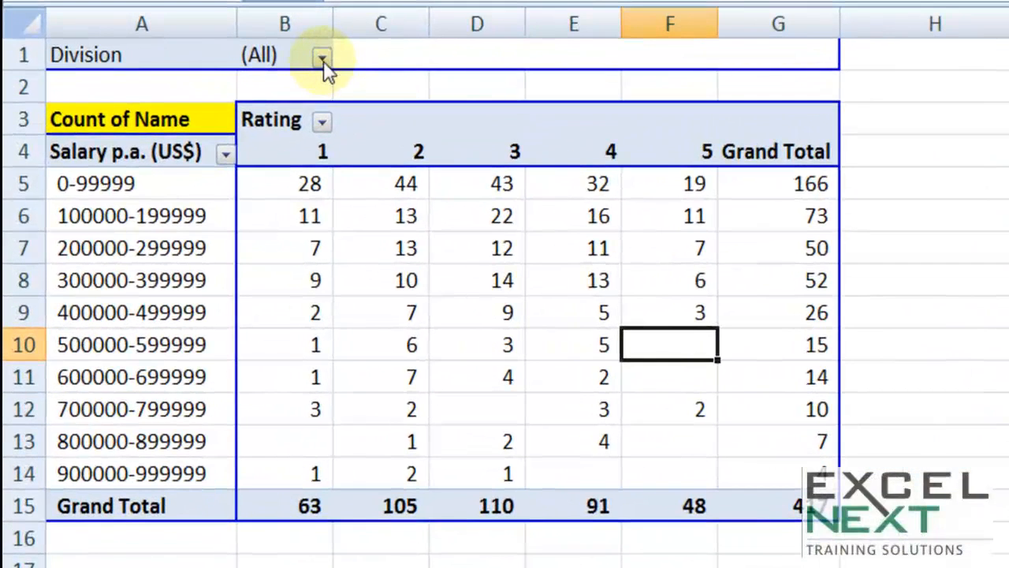
left_click(322, 59)
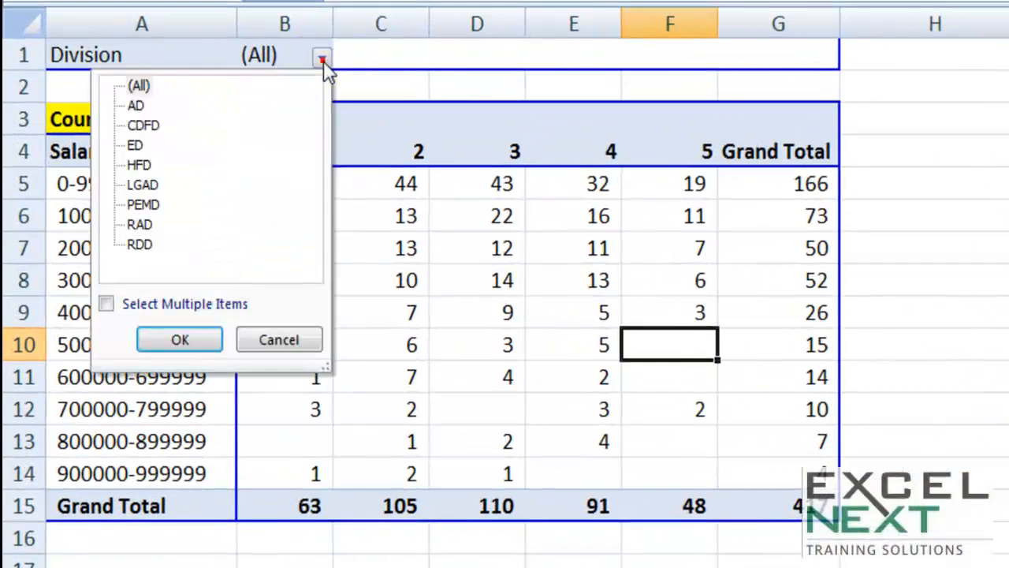
left_click(131, 106)
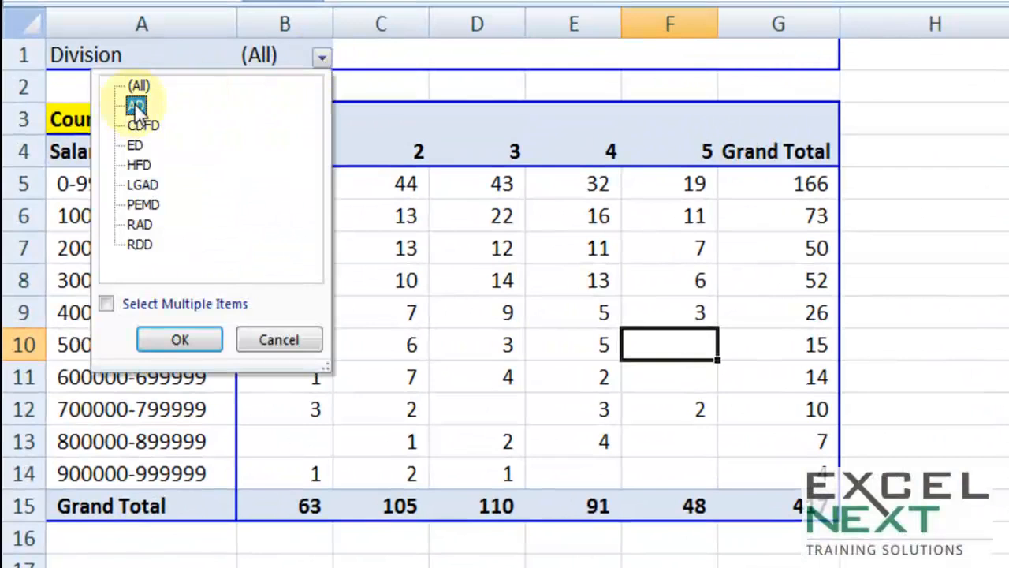
left_click(180, 339)
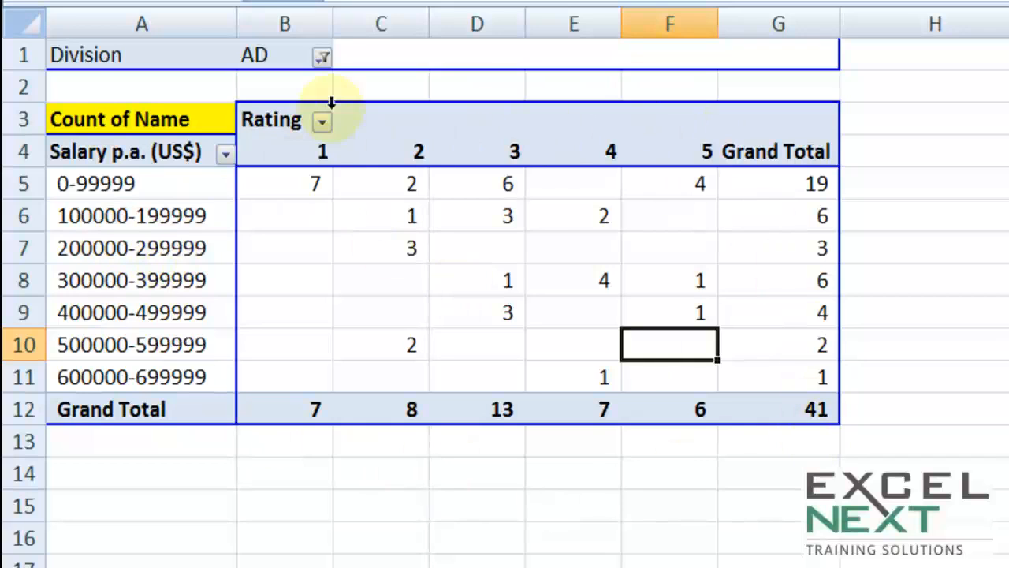
left_click(322, 57)
left_click(139, 244)
left_click(191, 337)
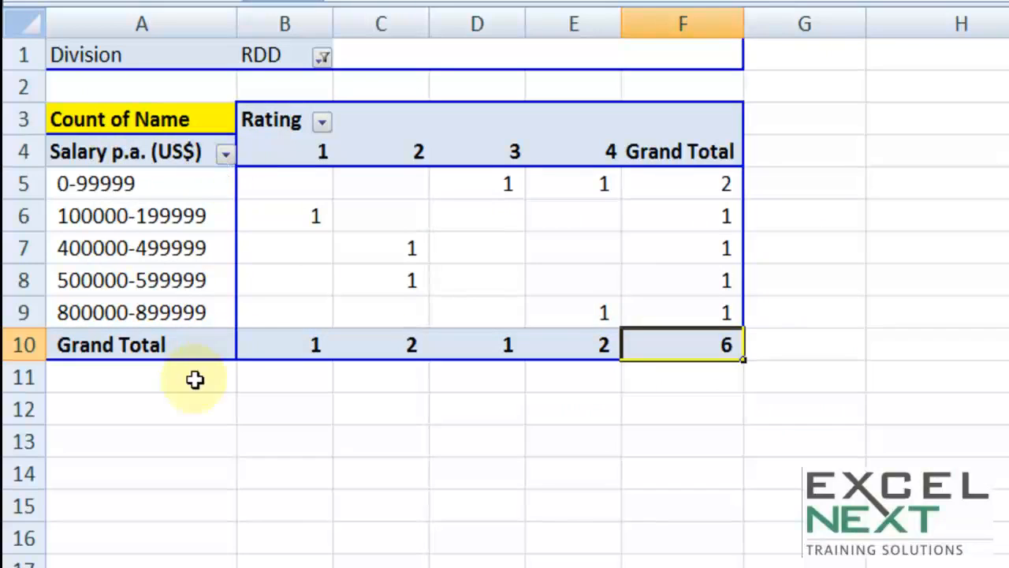
left_click(559, 309)
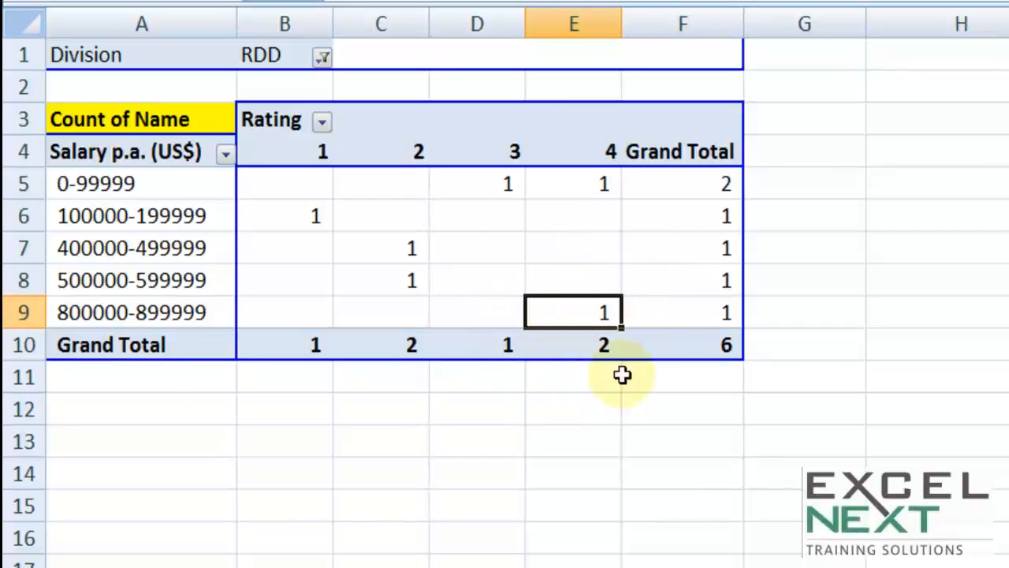
Drill down to the RDD rating-4 record (salary 887769) on Sheet4, widen the Name column, and return to Sheet2.
double_click(559, 313)
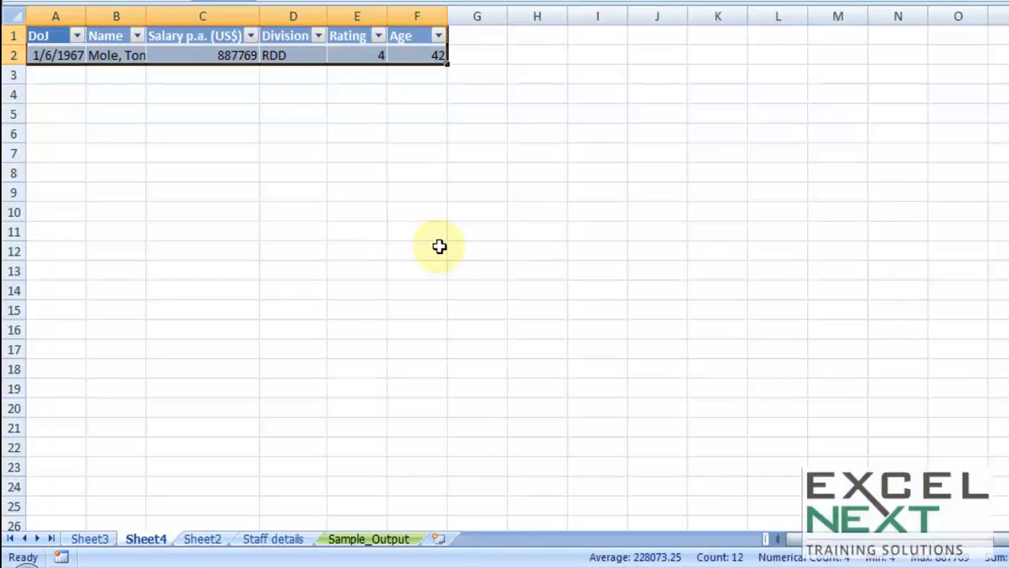
scroll(368, 273, "up", 3)
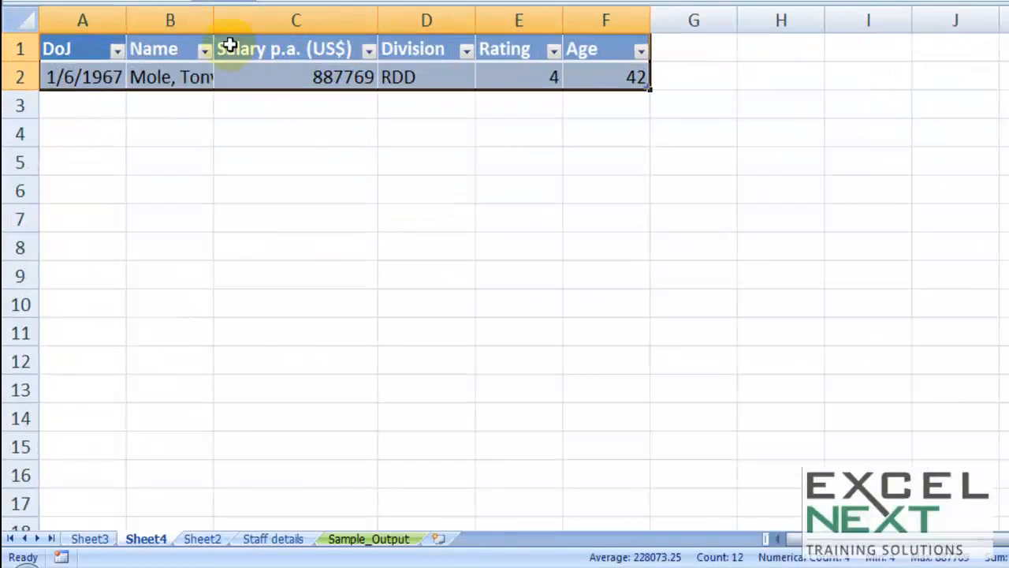
left_click_drag(216, 25, 283, 21)
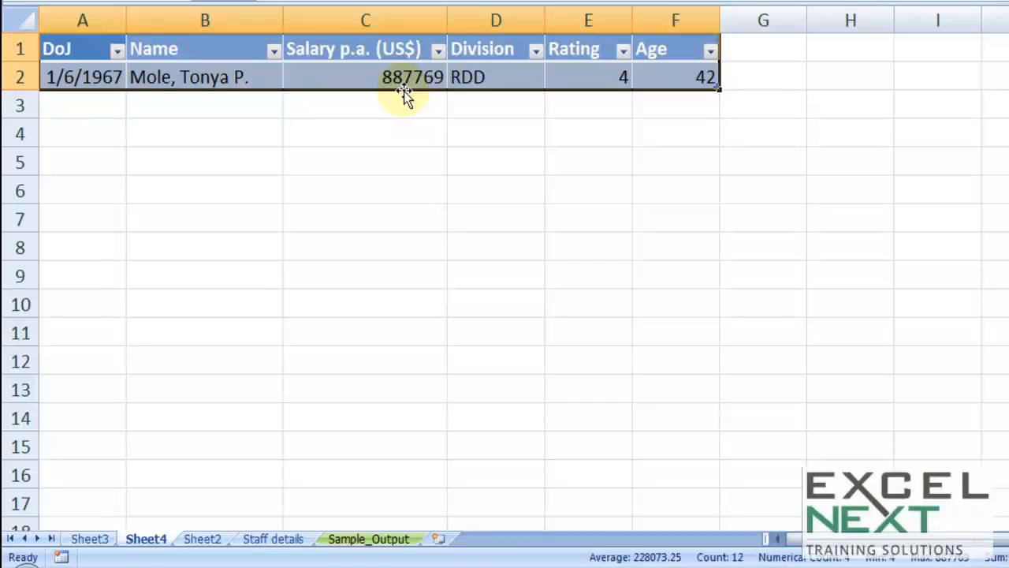
left_click(202, 540)
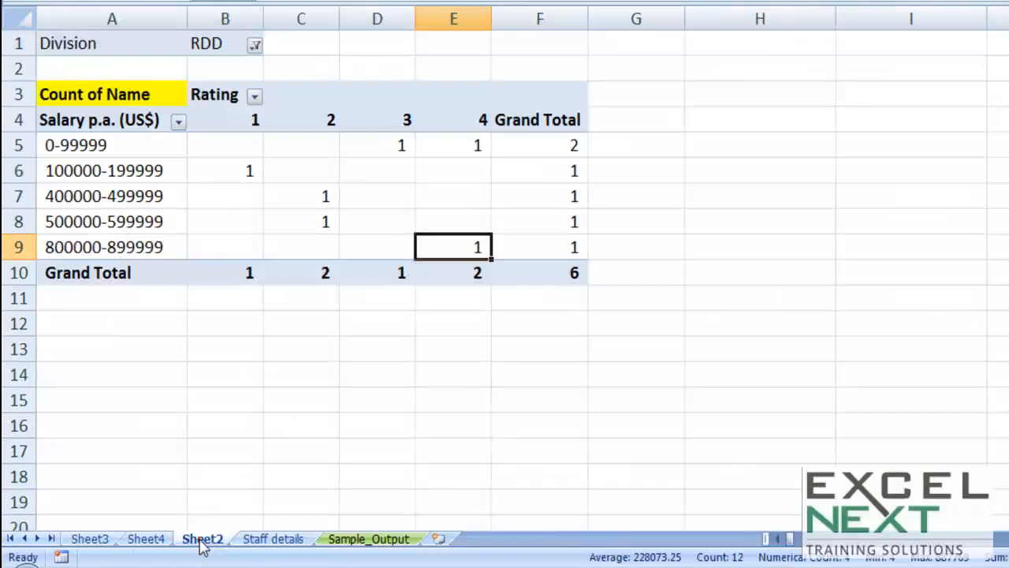
Set the Division report filter back to (All).
left_click(254, 45)
left_click(109, 69)
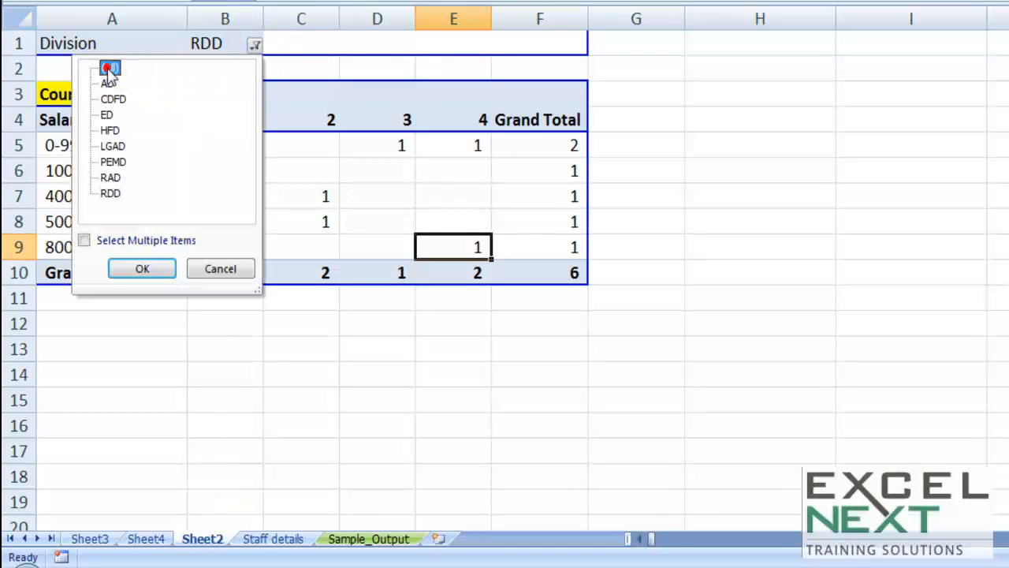
left_click(146, 270)
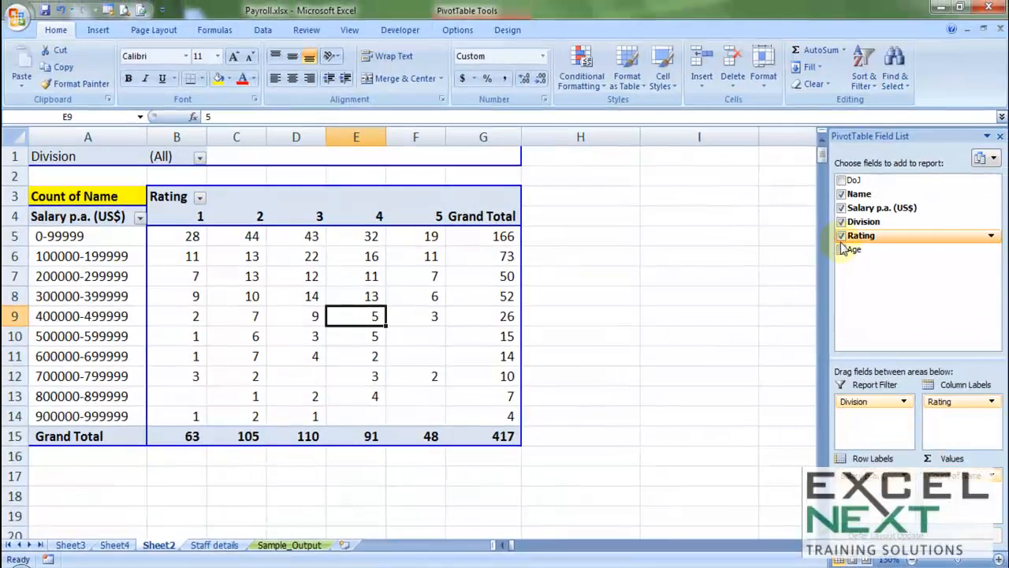
Remove all pivot fields and place DoJ as the row labels.
left_click(841, 235)
left_click(841, 222)
left_click(841, 207)
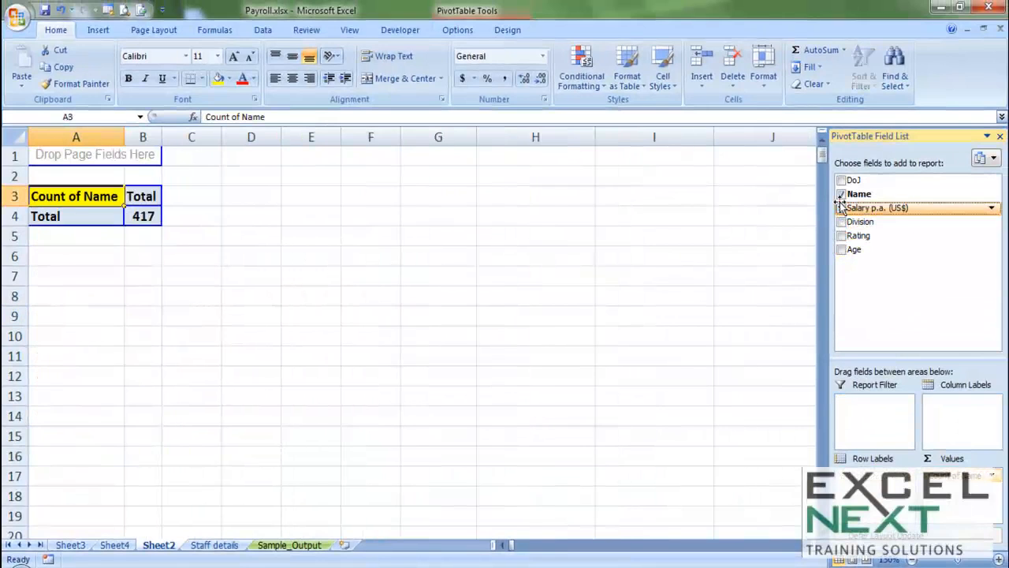
left_click(841, 194)
left_click_drag(842, 184, 63, 260)
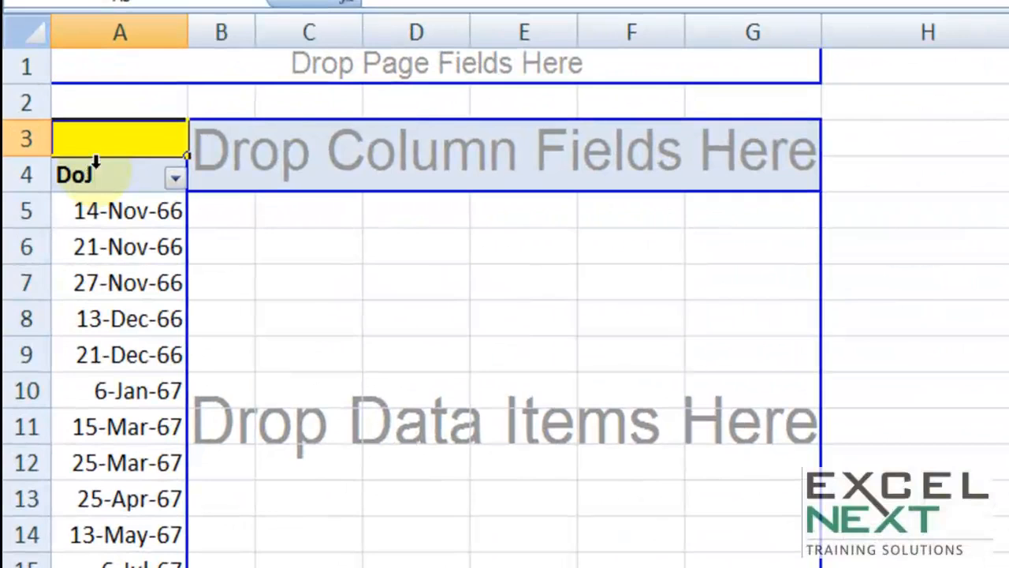
Group the DoJ rows by Months and Years.
right_click(94, 175)
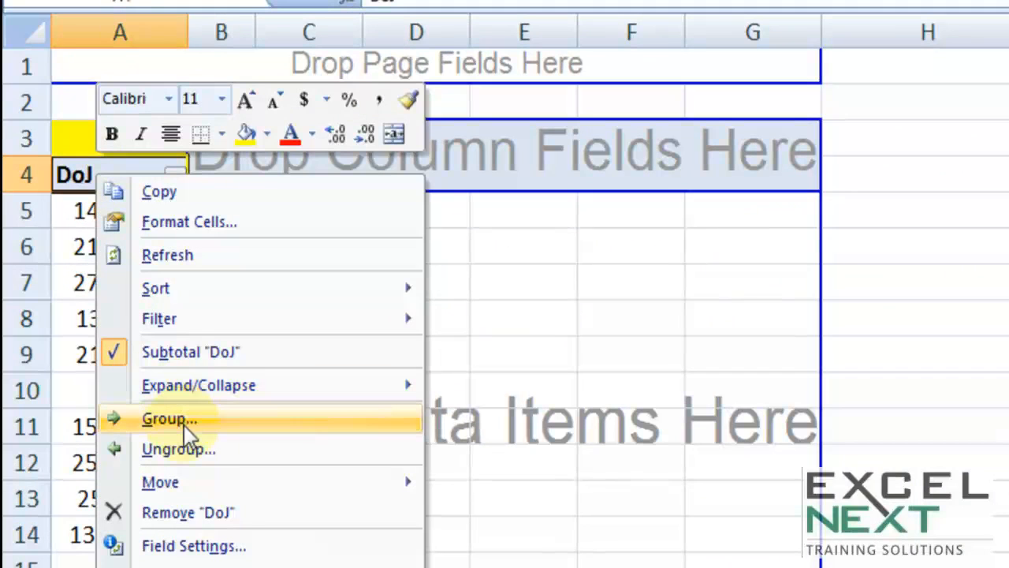
left_click(184, 422)
left_click_drag(203, 193, 396, 84)
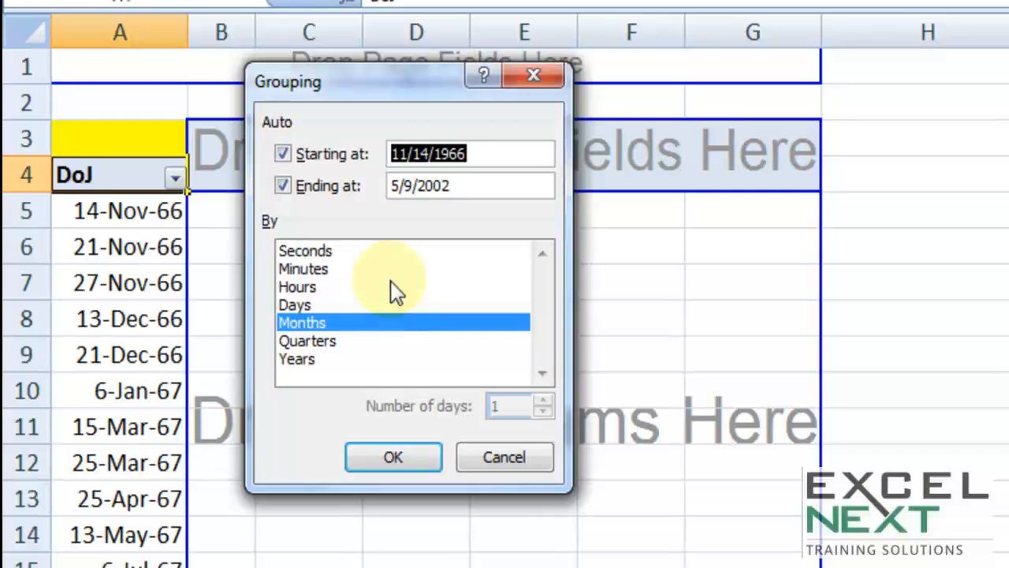
left_click(314, 360)
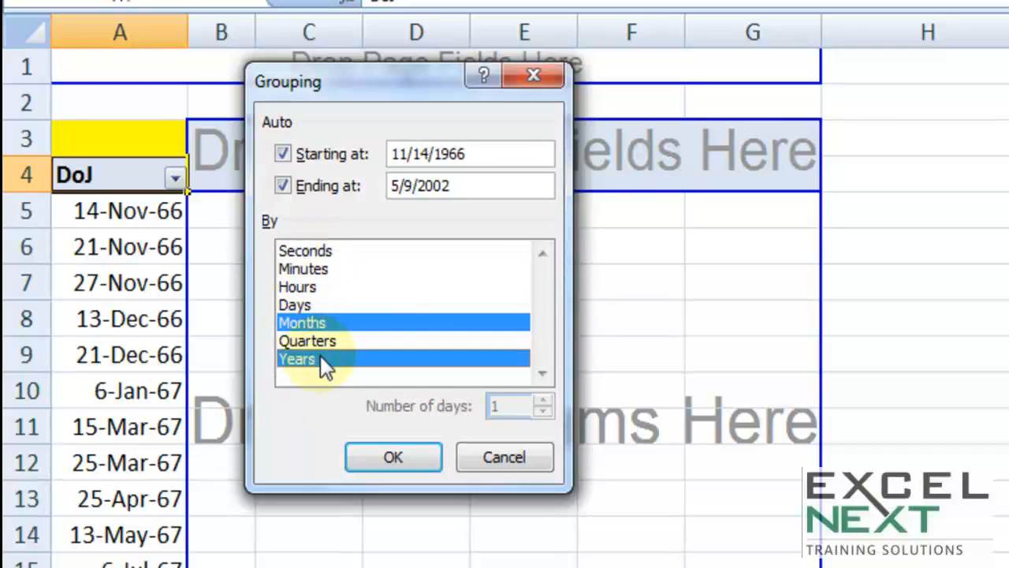
left_click(393, 457)
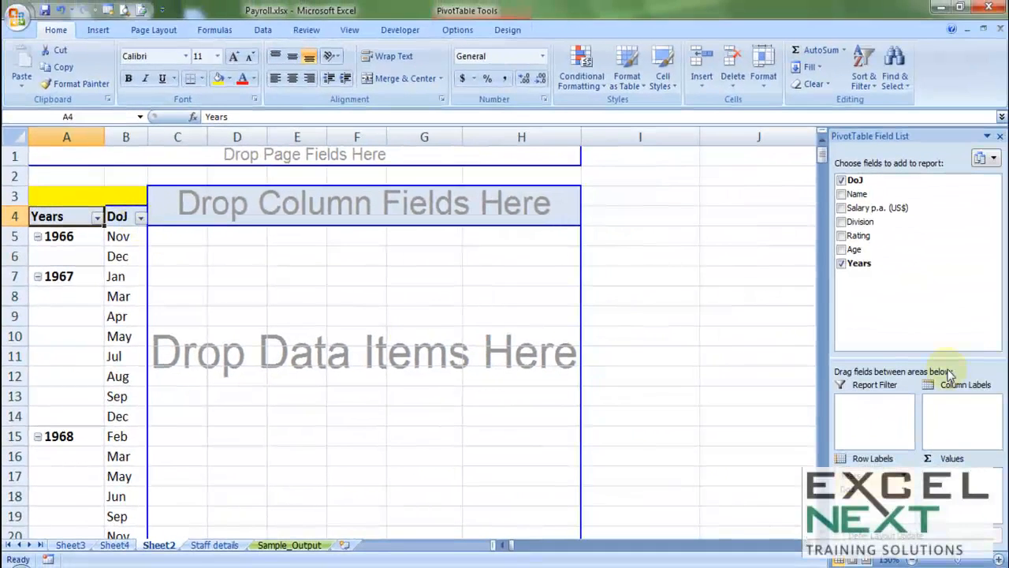
Put Division across the columns, count names per joining month, and check the 417 grand total.
left_click_drag(860, 222, 350, 211)
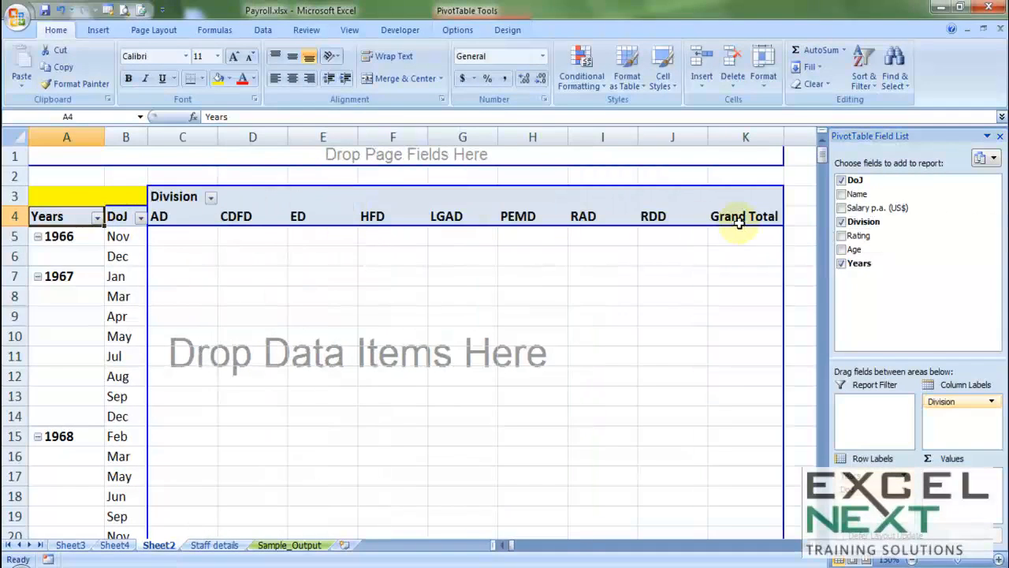
left_click_drag(851, 195, 451, 309)
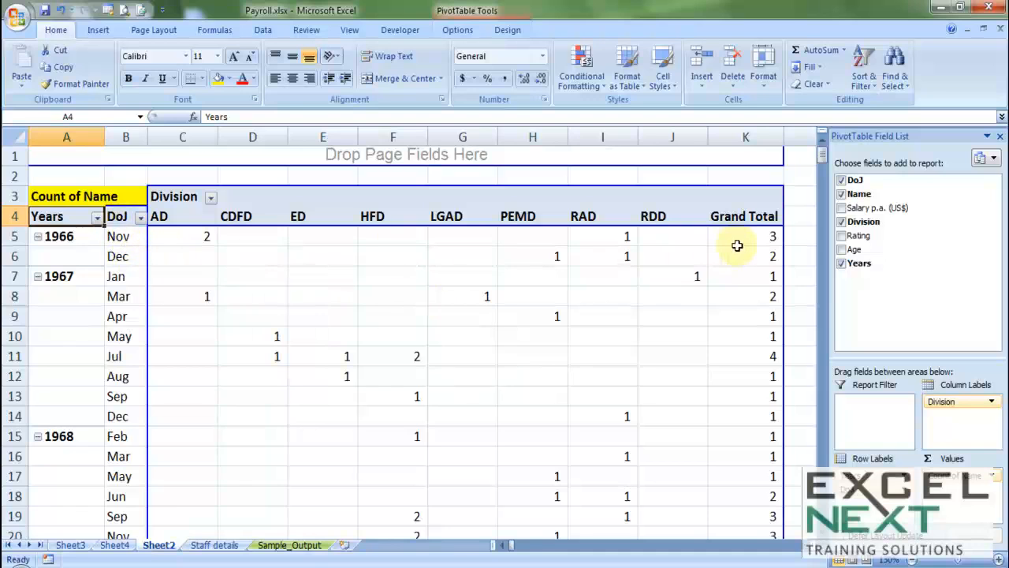
scroll(741, 243, "down", 7)
left_click_drag(821, 175, 820, 390)
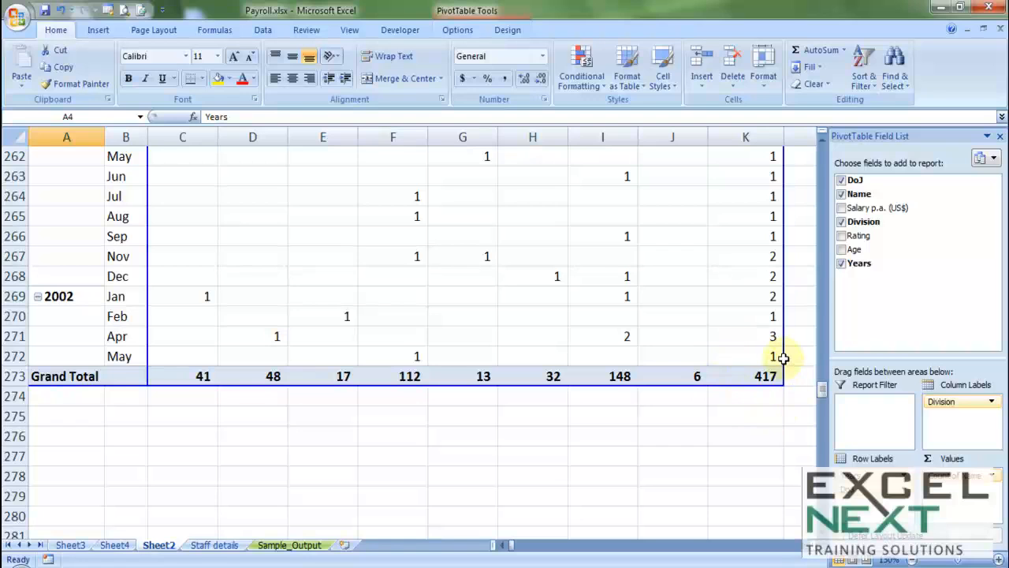
left_click_drag(824, 391, 825, 139)
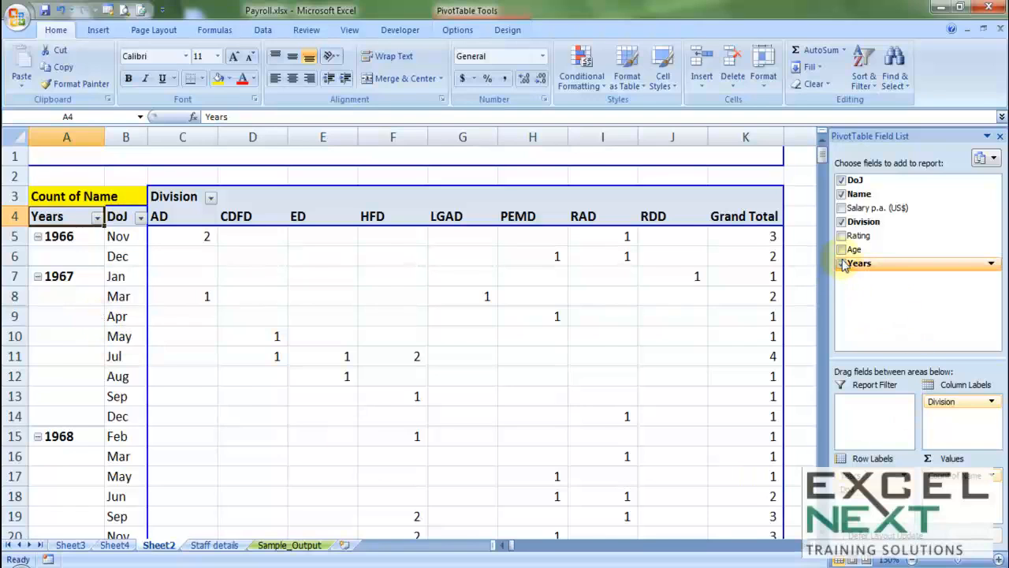
Clear all pivot fields and rebuild with Division rows and Count of Name (AD 41 to RDD 6).
left_click(841, 264)
left_click(842, 222)
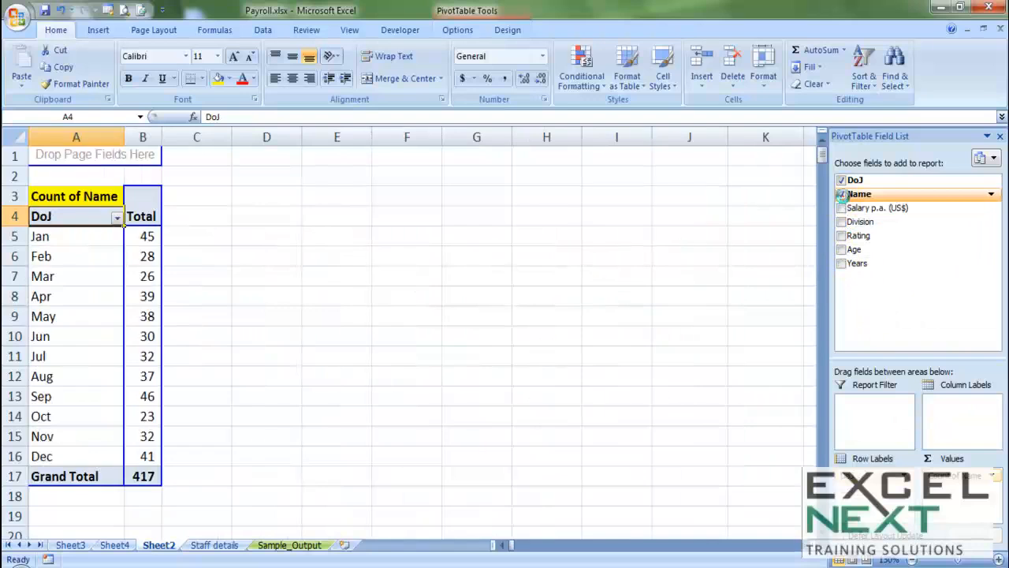
left_click(841, 194)
left_click(841, 179)
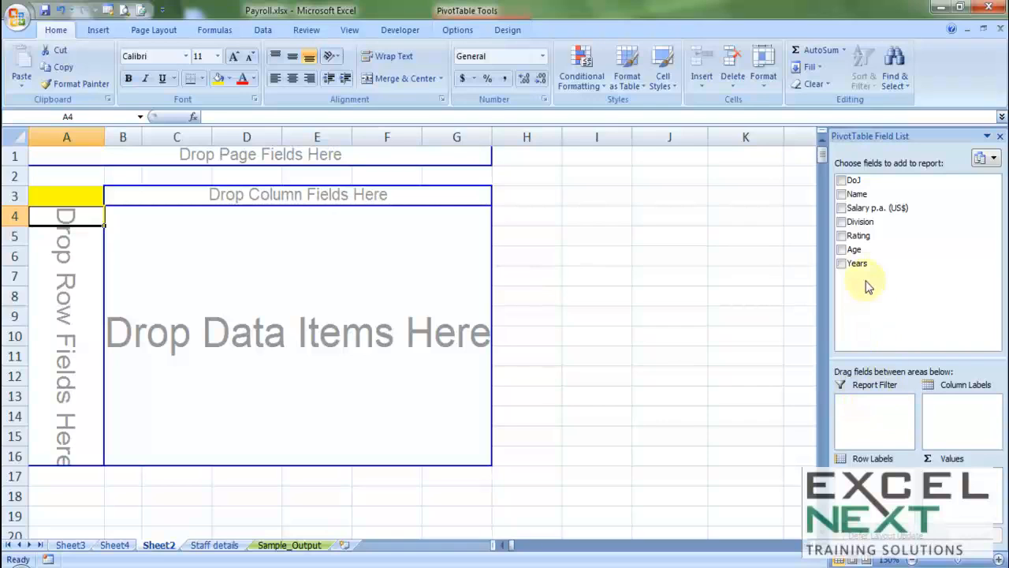
left_click_drag(845, 225, 58, 275)
left_click_drag(857, 194, 198, 279)
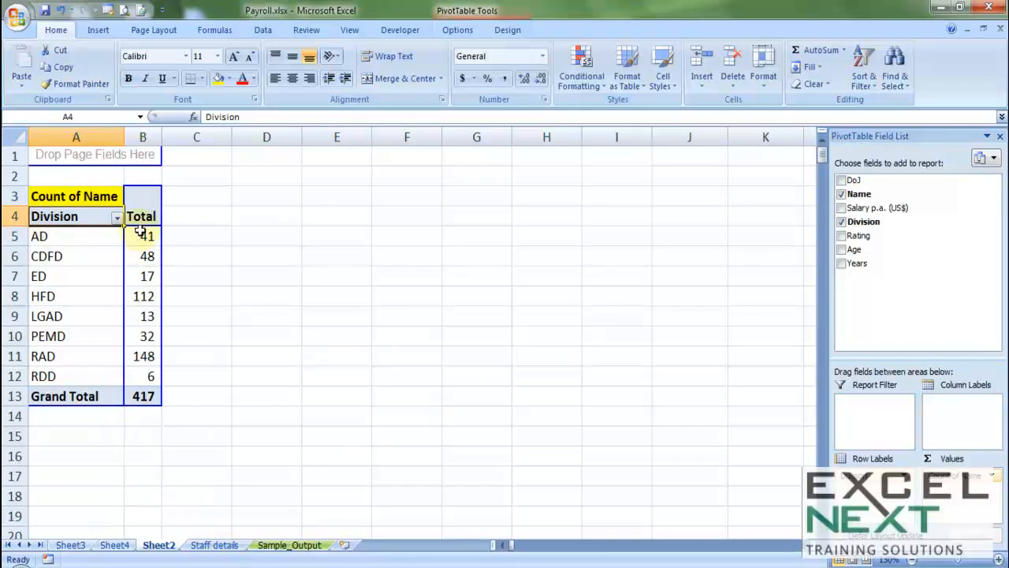
Change cell D6 on Staff details from HFD to AD, then return to Sheet2.
left_click(206, 545)
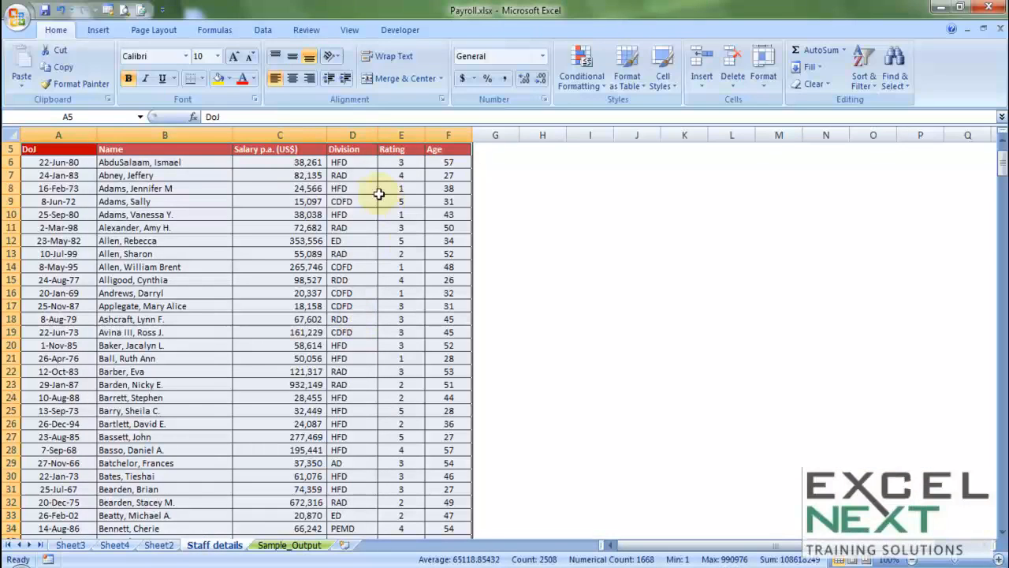
left_click(354, 163)
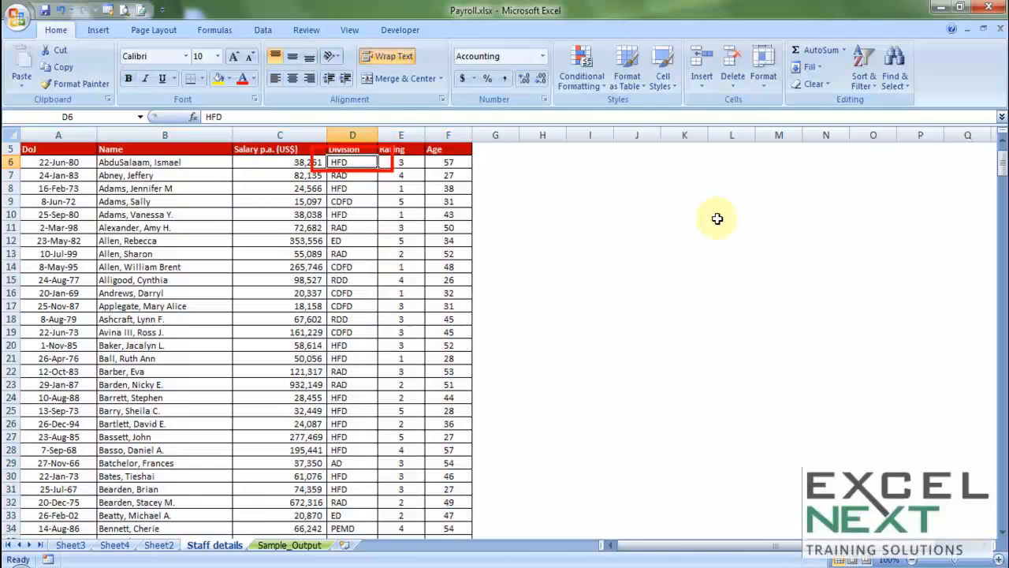
type("AD")
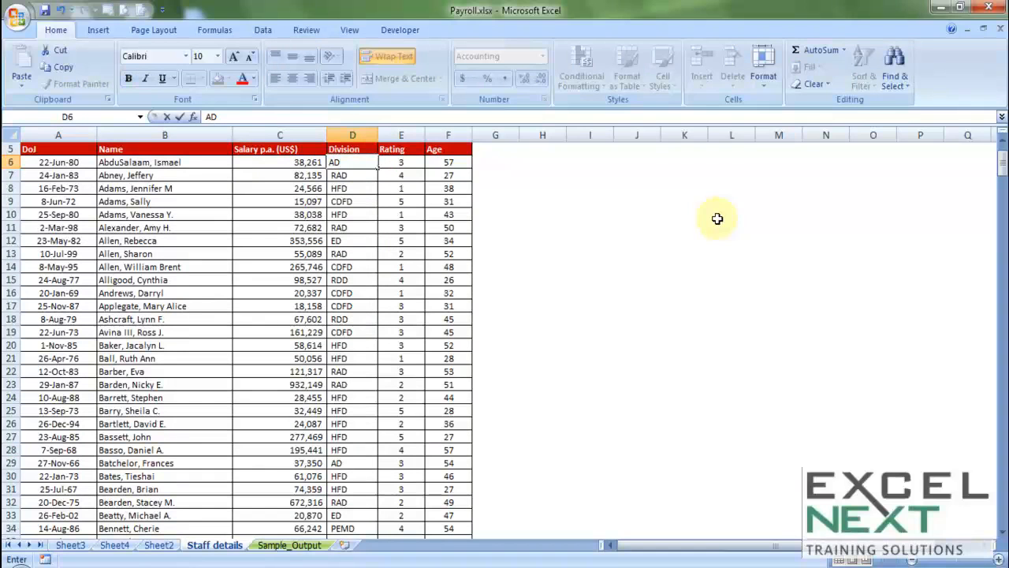
key("Tab")
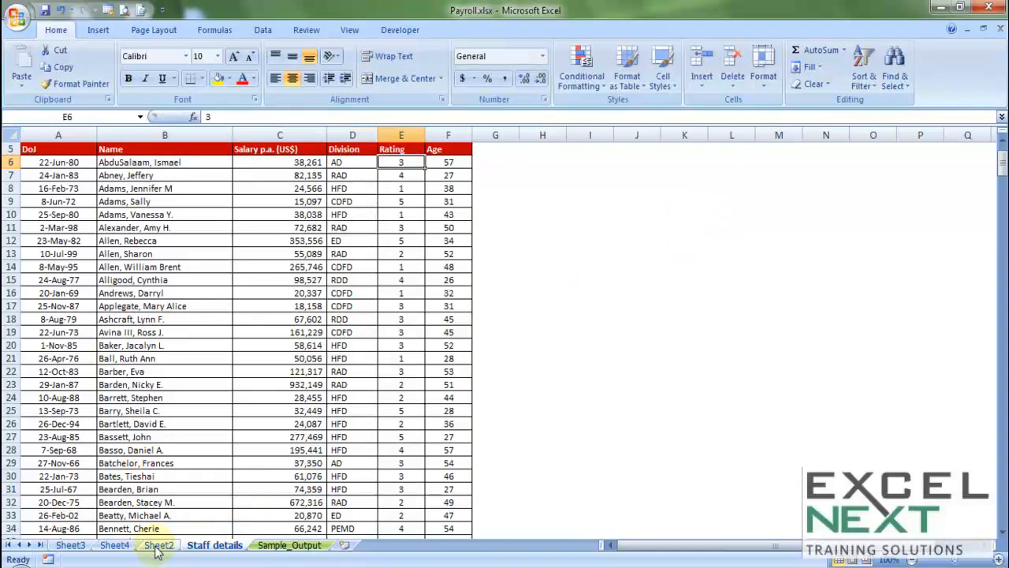
left_click(156, 545)
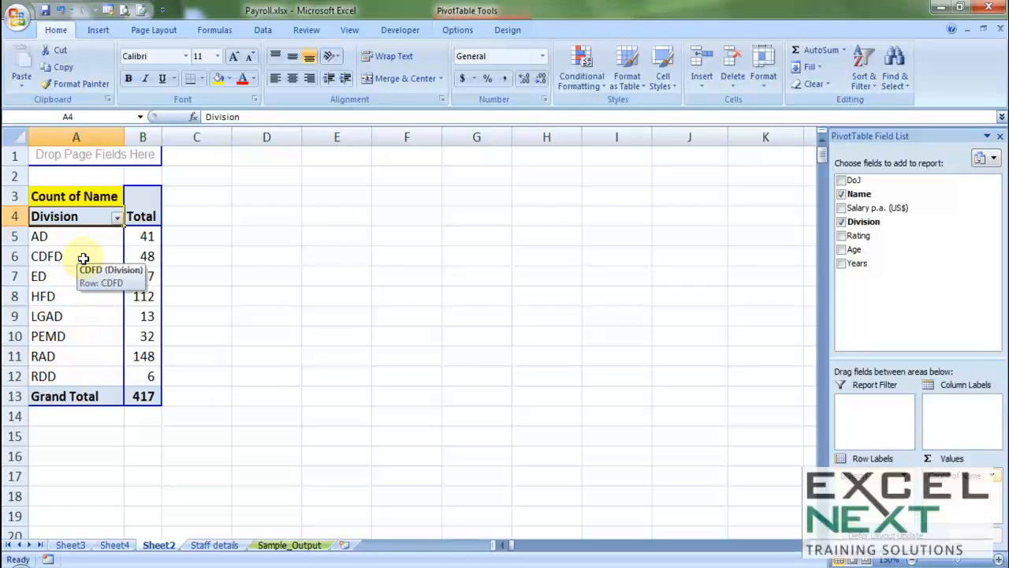
Refresh the Sheet2 pivot so AD shows 42 and HFD 111.
right_click(84, 258)
right_click(60, 344)
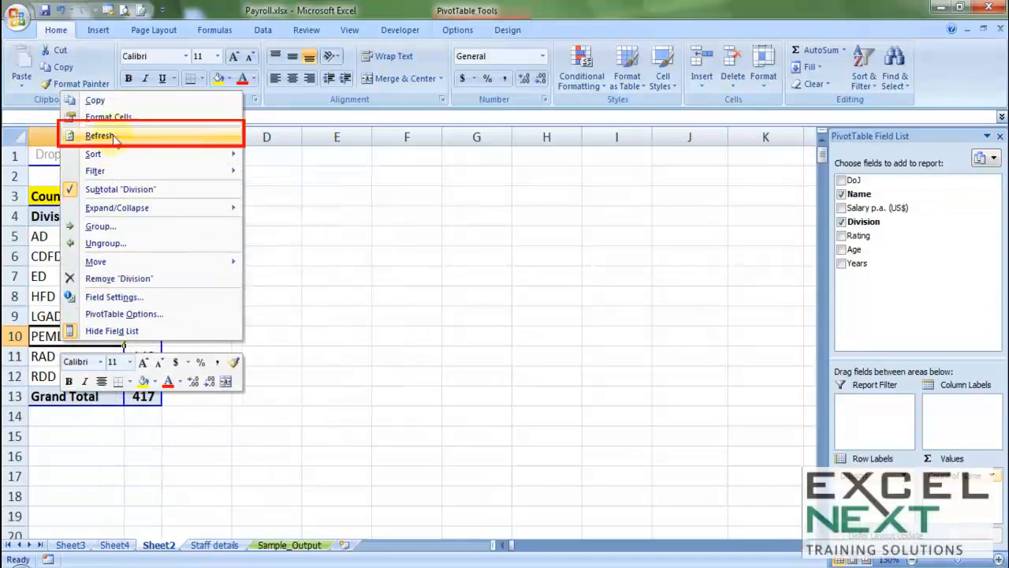
left_click(114, 138)
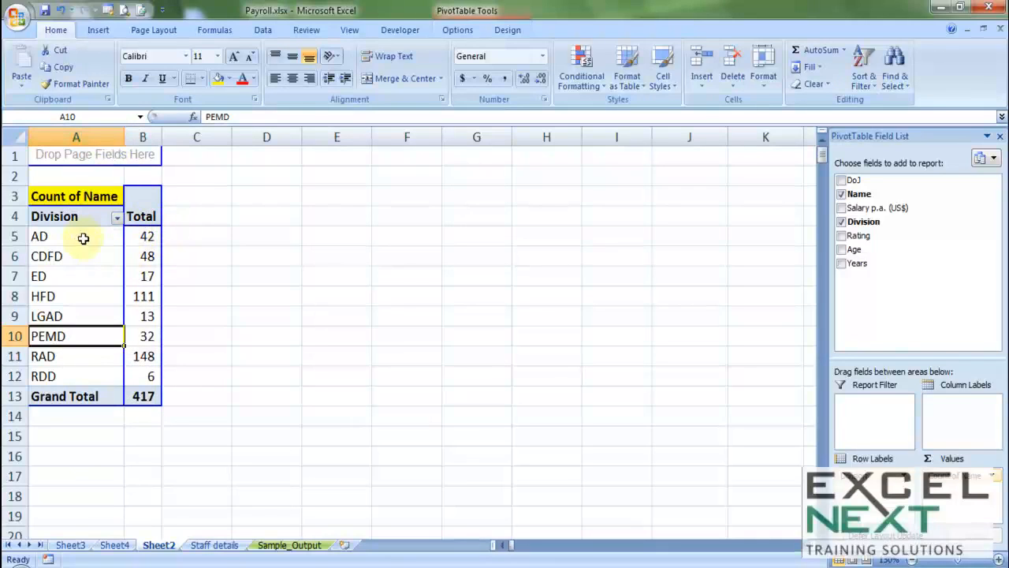
mouse_move(146, 237)
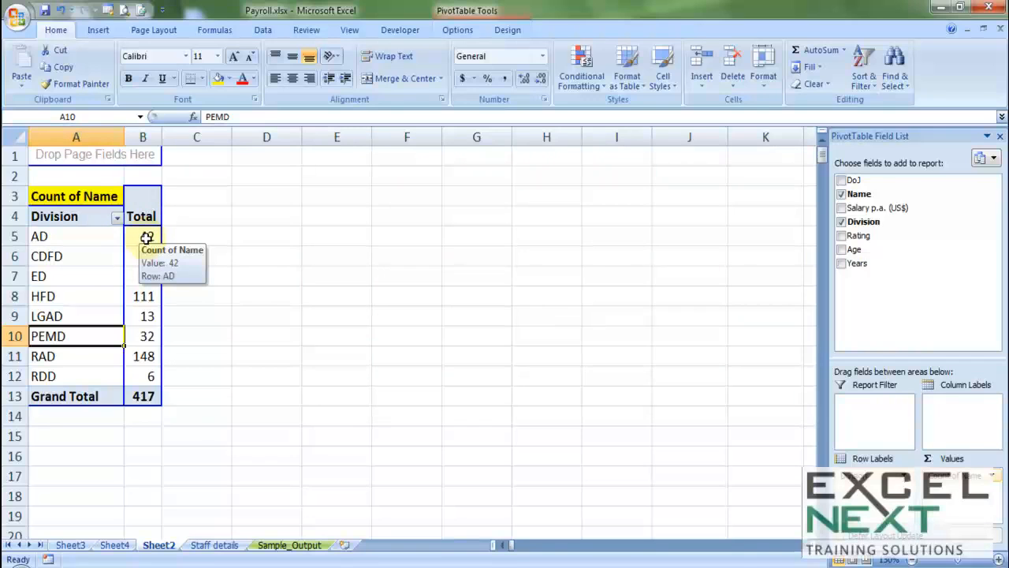
In Staff details row 423, enter joining date 21-Sep-12 and the new employee's name.
left_click(215, 545)
left_click_drag(1003, 154, 1002, 505)
scroll(365, 367, "down", 4)
scroll(41, 354, "down", 1)
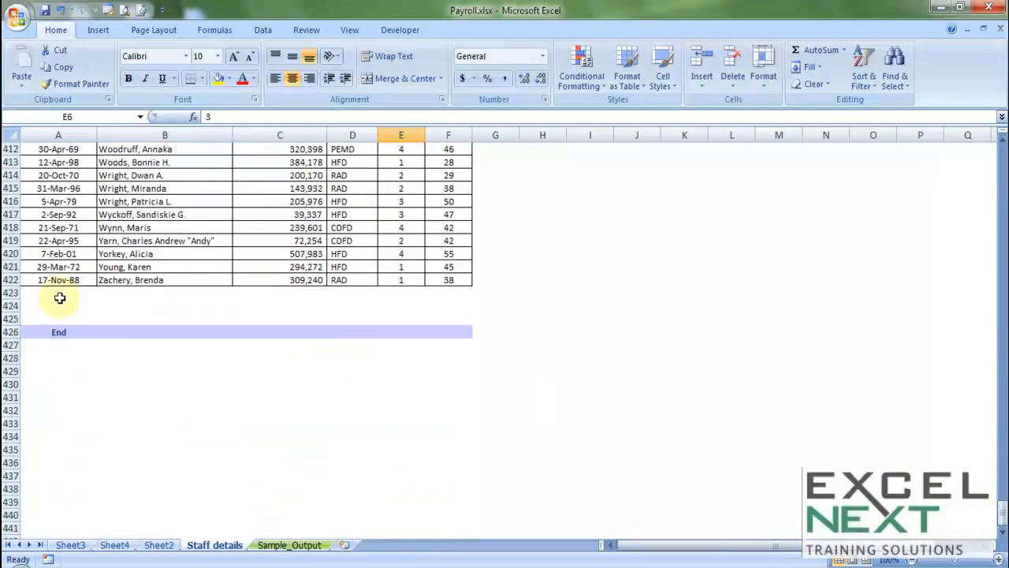
left_click(59, 293)
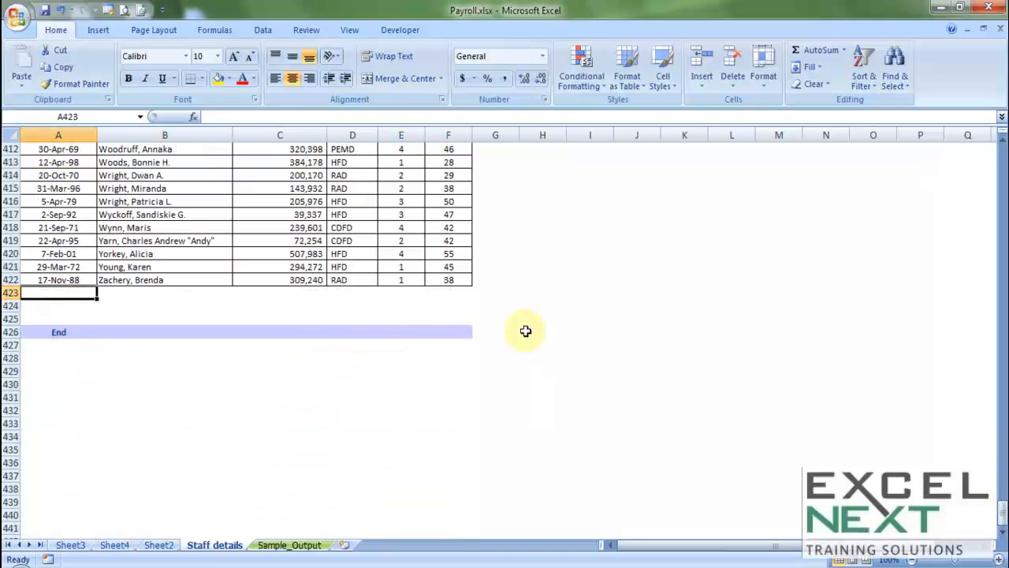
type("21 sep 2012")
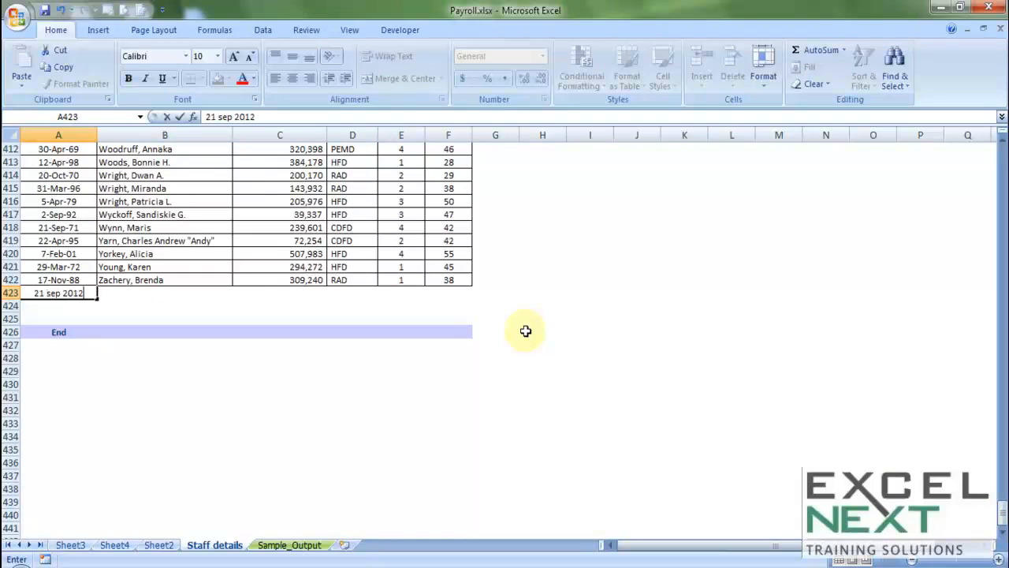
key("Tab")
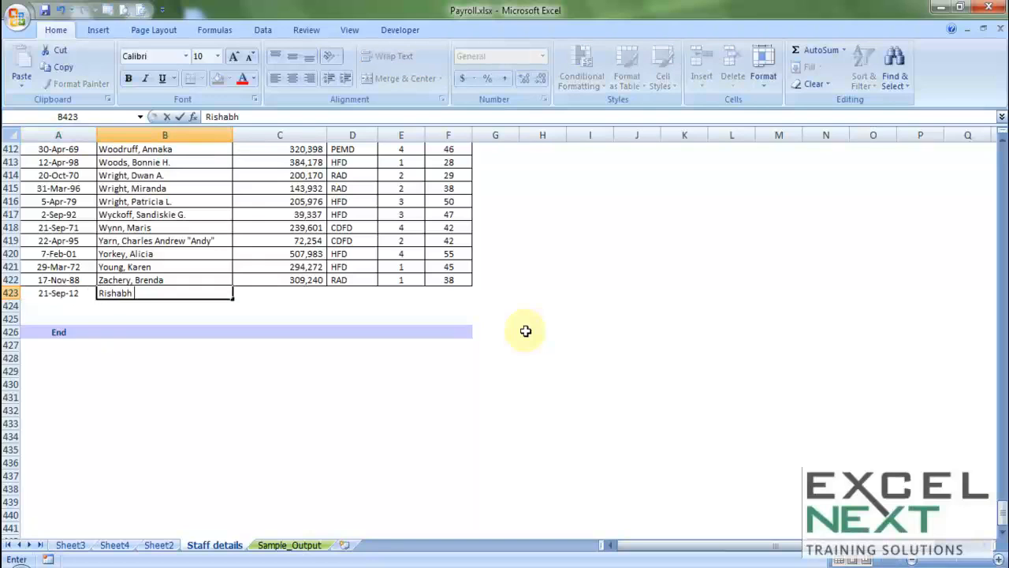
key("Tab")
Fill in salary 555555, division RAD, rating 1 and age 28 for the new record.
type("RA")
key("Escape")
key("Left")
key("Right")
type("55")
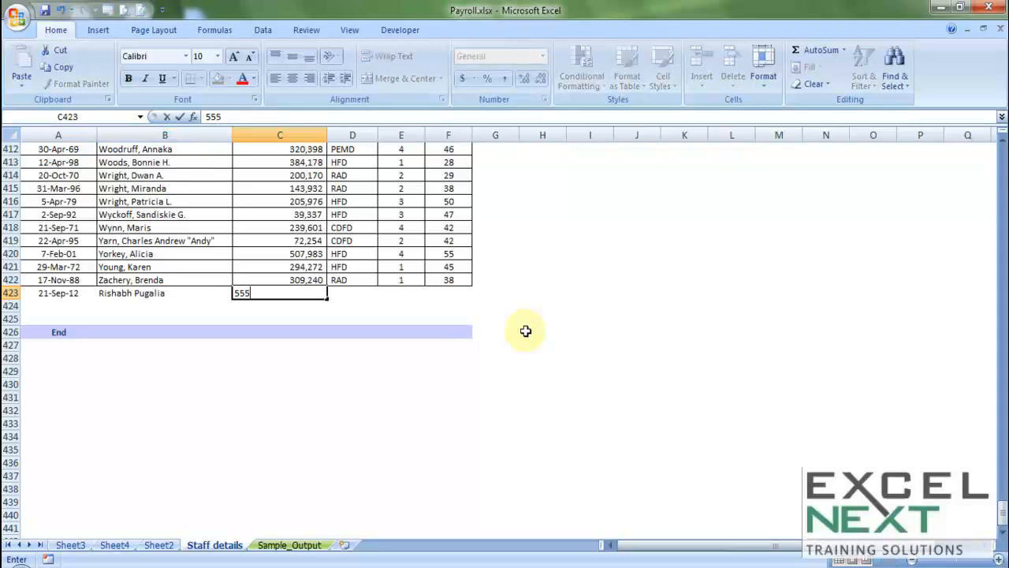
key("Tab")
type("R")
key("Tab")
type("1")
key("Tab")
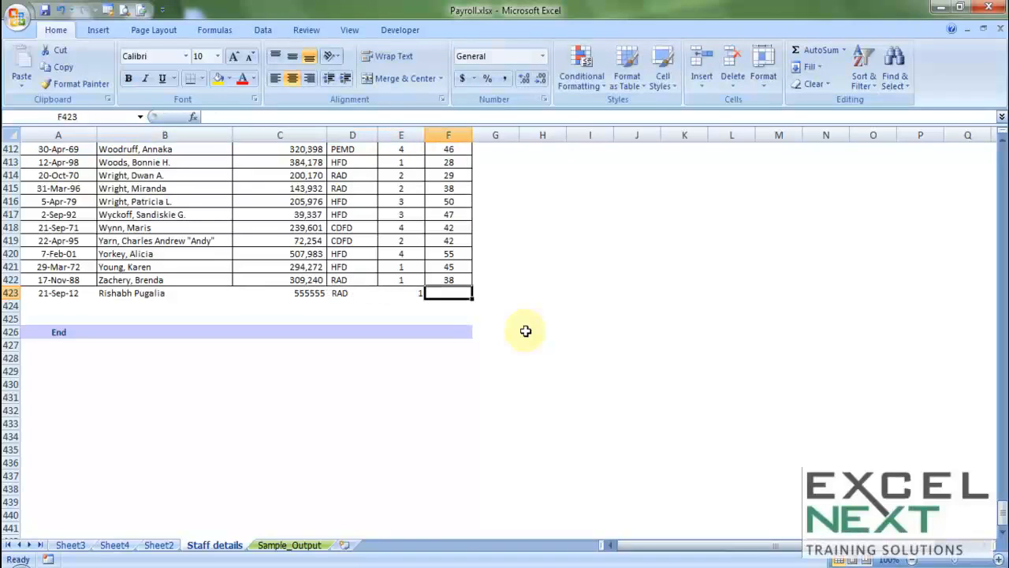
type("28")
key("Tab")
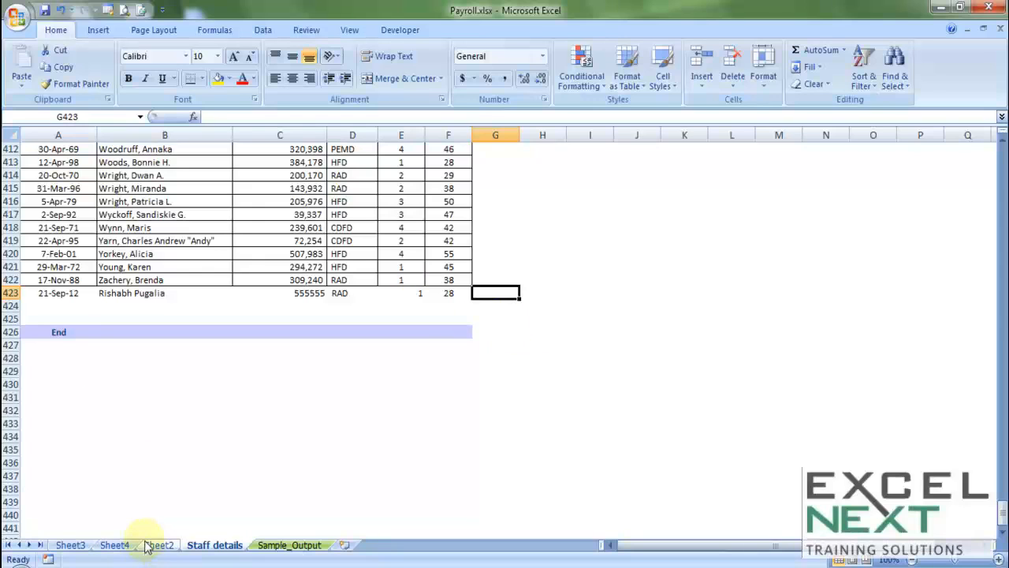
Select part of the last original staff row, then go to Sheet2's division pivot table.
left_click_drag(35, 280, 445, 278)
left_click(114, 545)
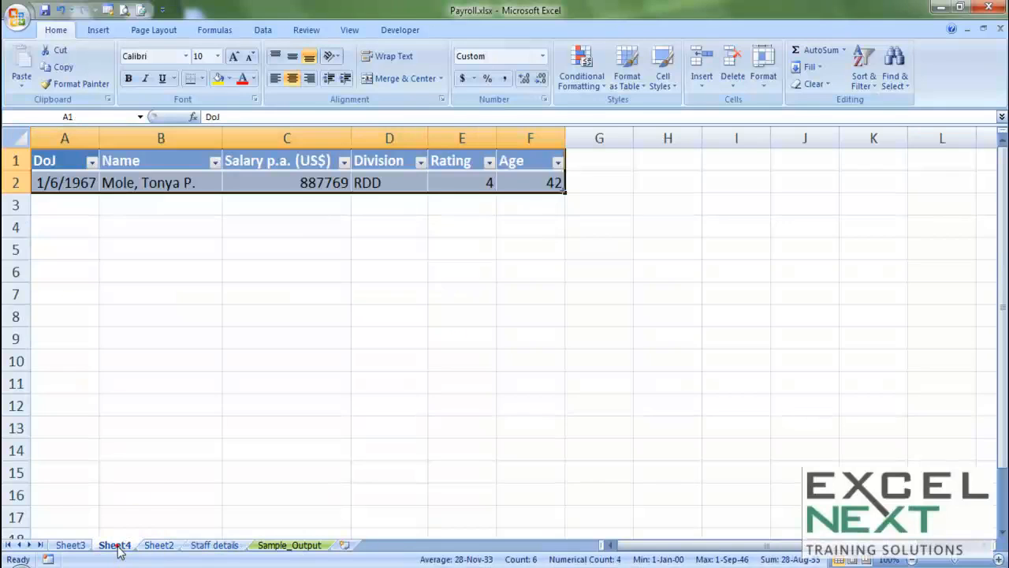
left_click(154, 544)
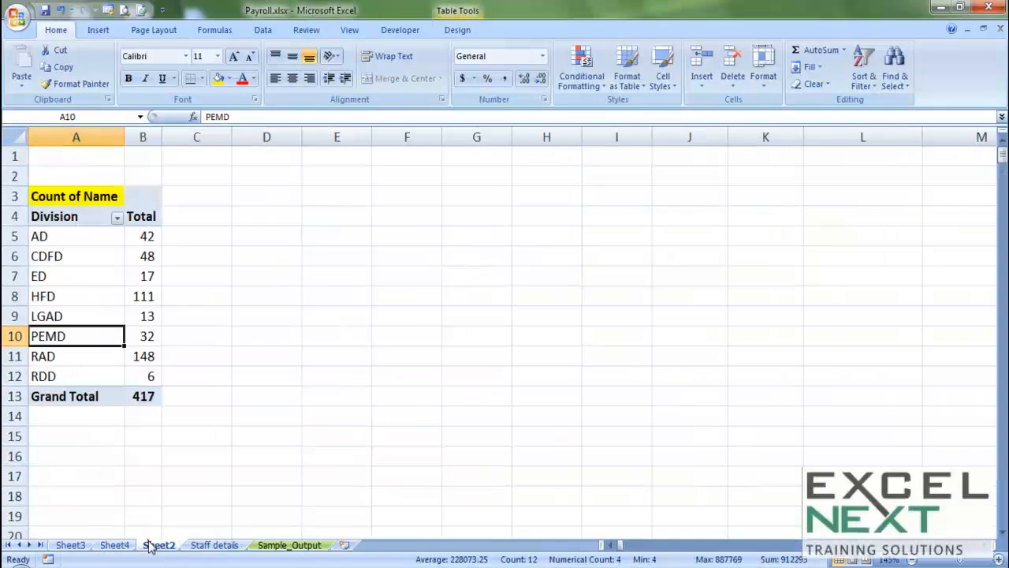
left_click(103, 255)
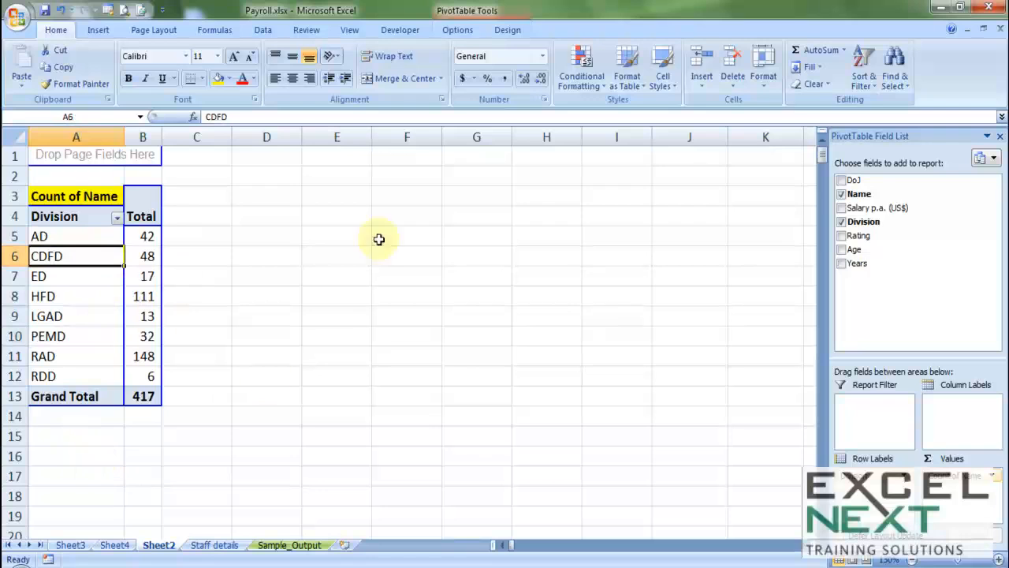
Change the pivot's source to 'Staff details'!$A$5:$F$423 and refresh, giving RAD 149, total 418.
left_click(457, 29)
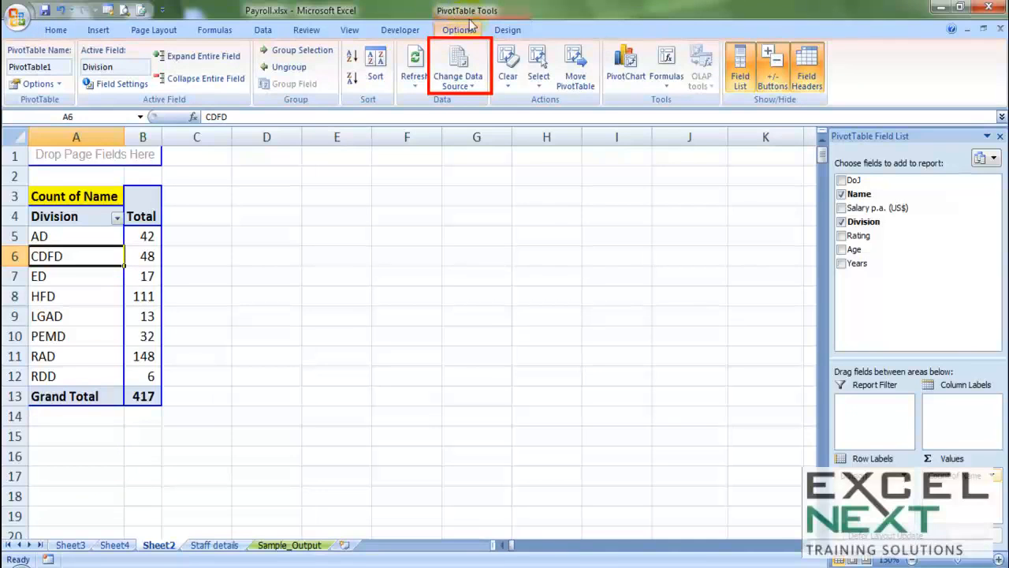
left_click(463, 94)
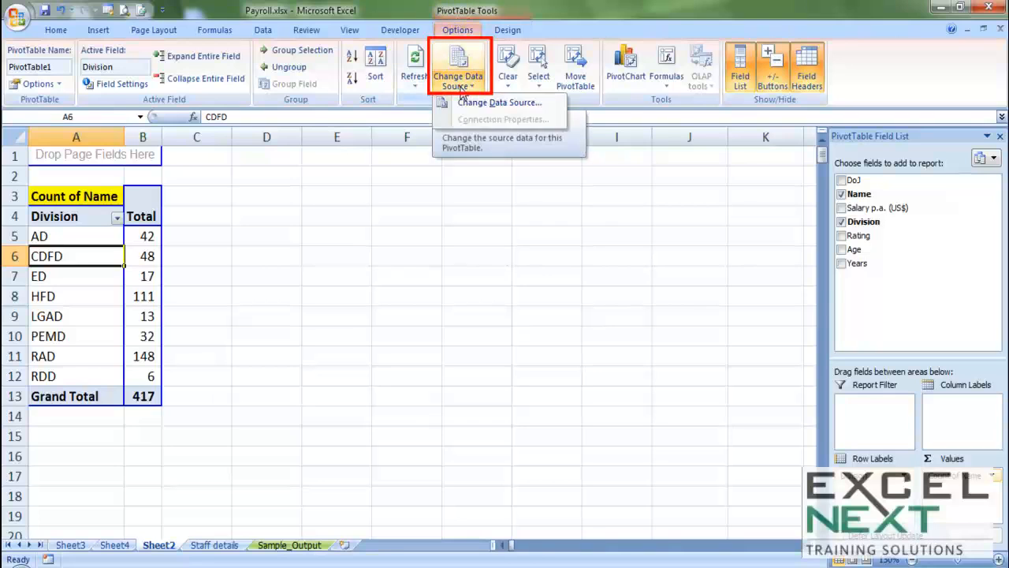
left_click(468, 102)
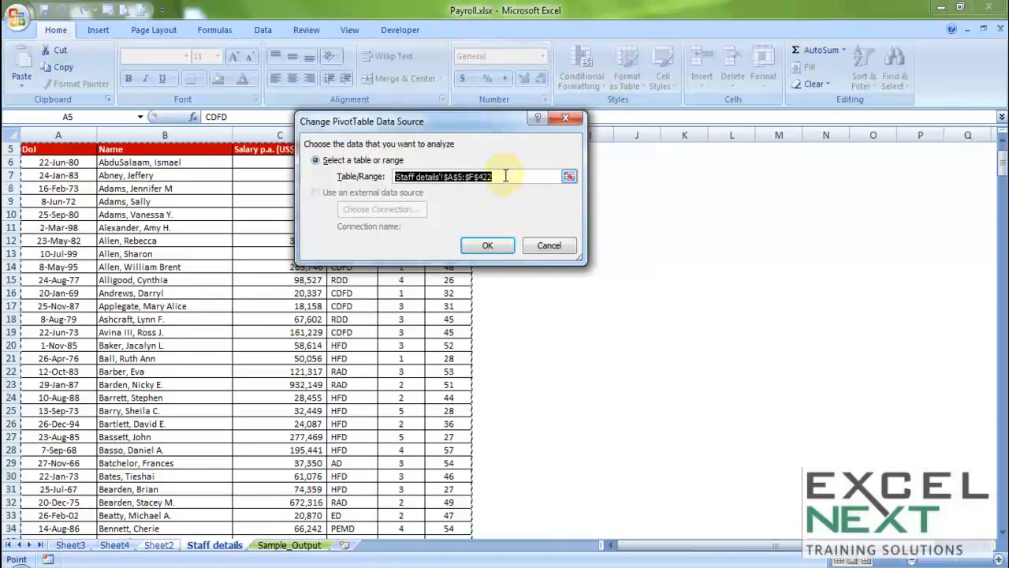
left_click_drag(1001, 165, 1001, 514)
scroll(142, 401, "down", 4)
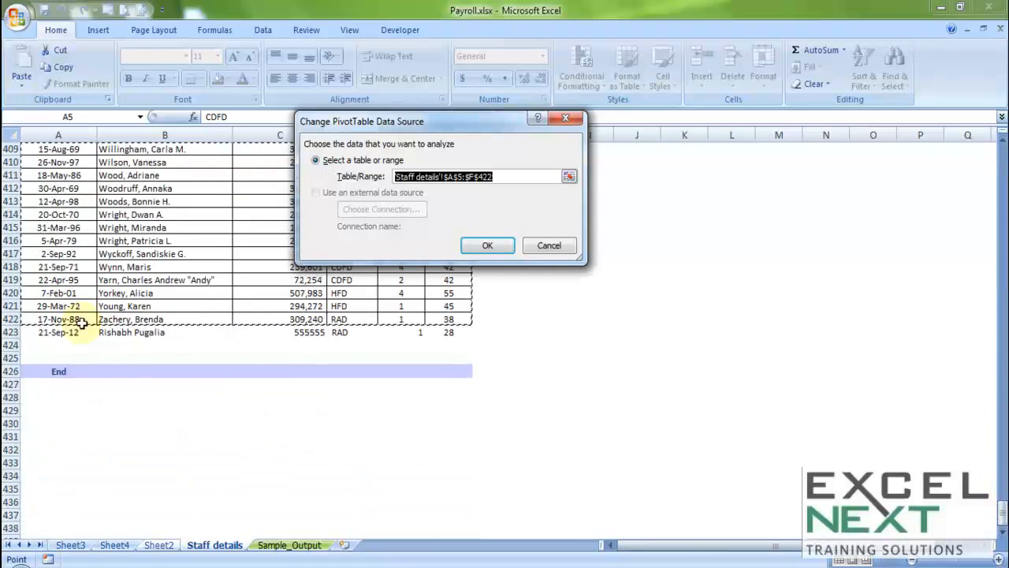
left_click(496, 177)
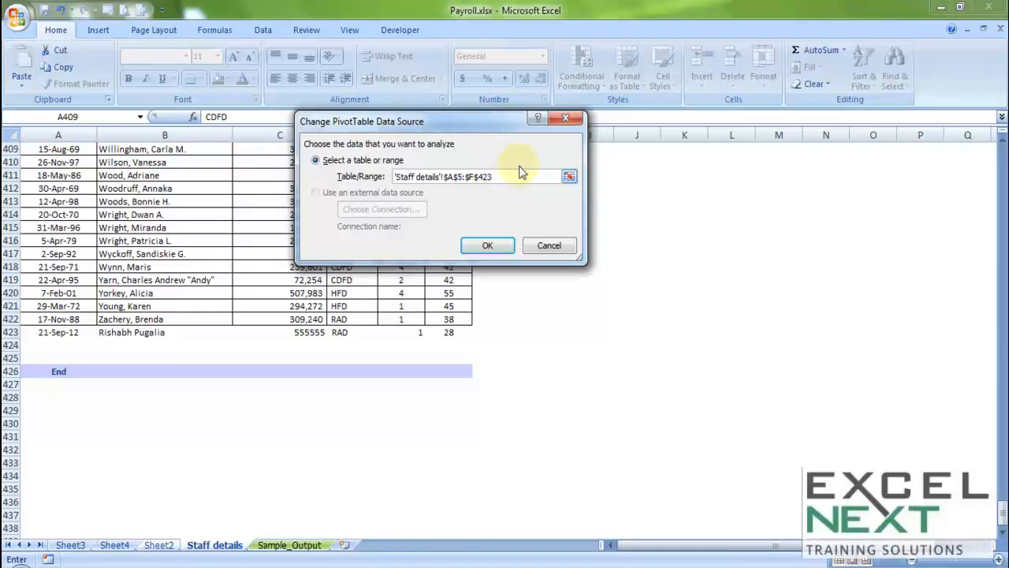
left_click(488, 247)
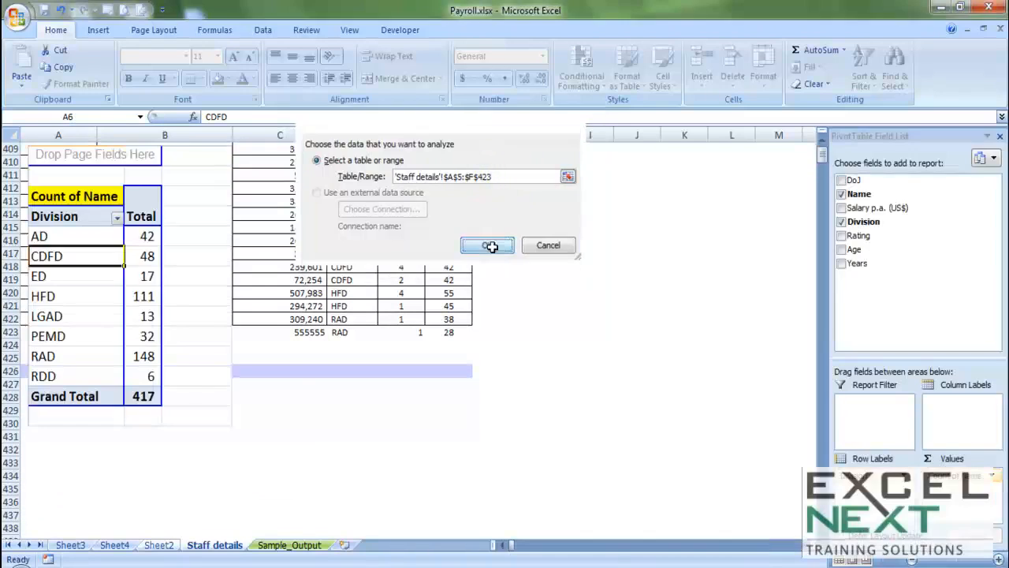
right_click(87, 260)
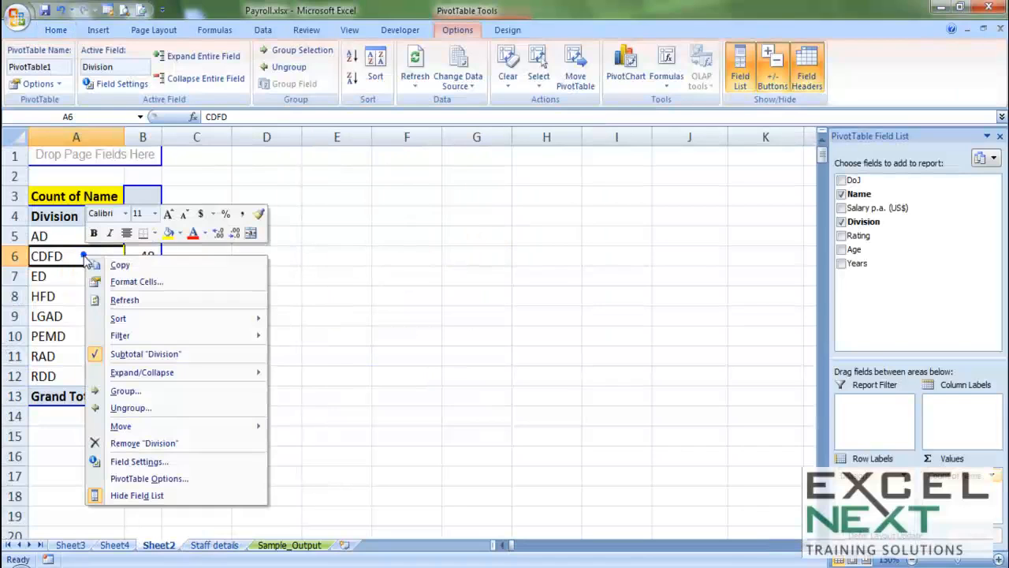
left_click(124, 301)
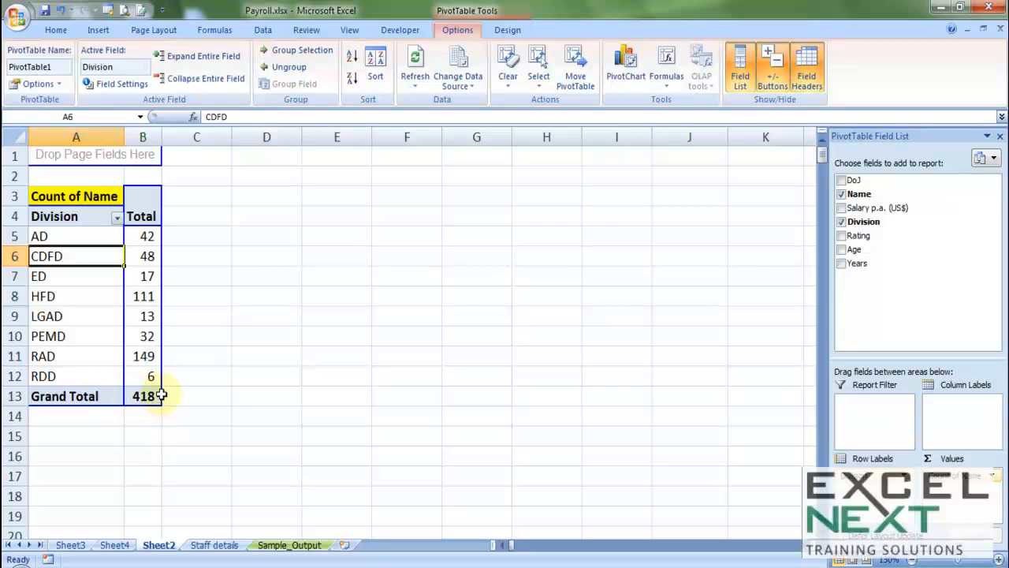
Scroll Sample_Output up to the Division-wise report: total 95,711,749, average 229,525, headcount 417.
mouse_move(160, 395)
left_click(288, 544)
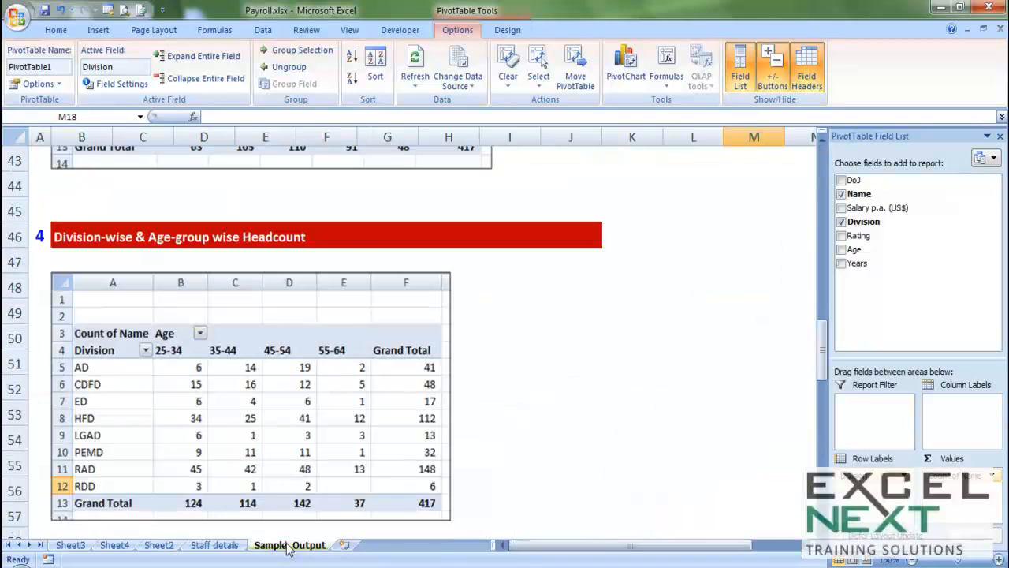
scroll(335, 408, "up", 6)
scroll(337, 406, "up", 8)
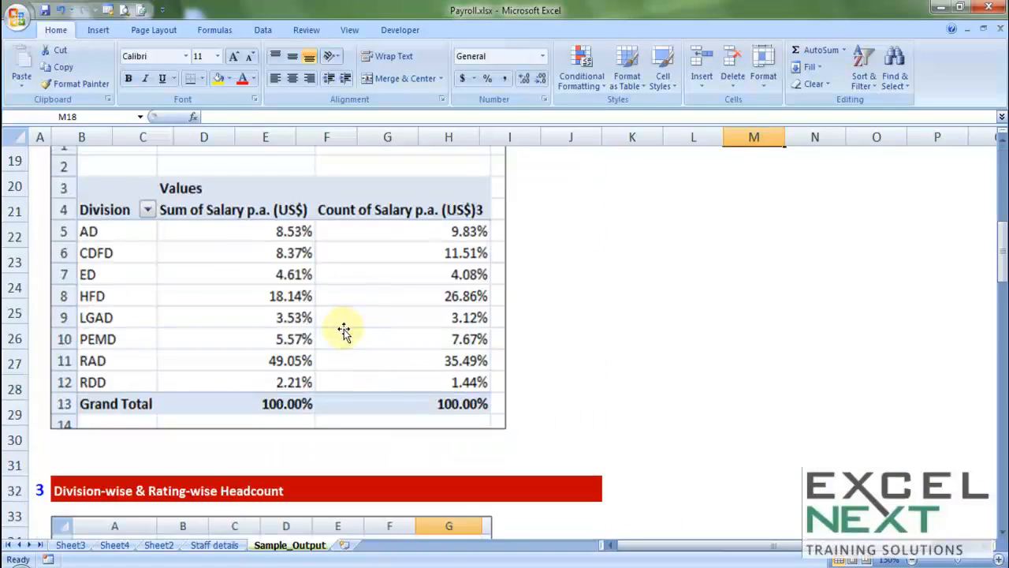
scroll(343, 331, "down", 18)
scroll(336, 335, "down", 8)
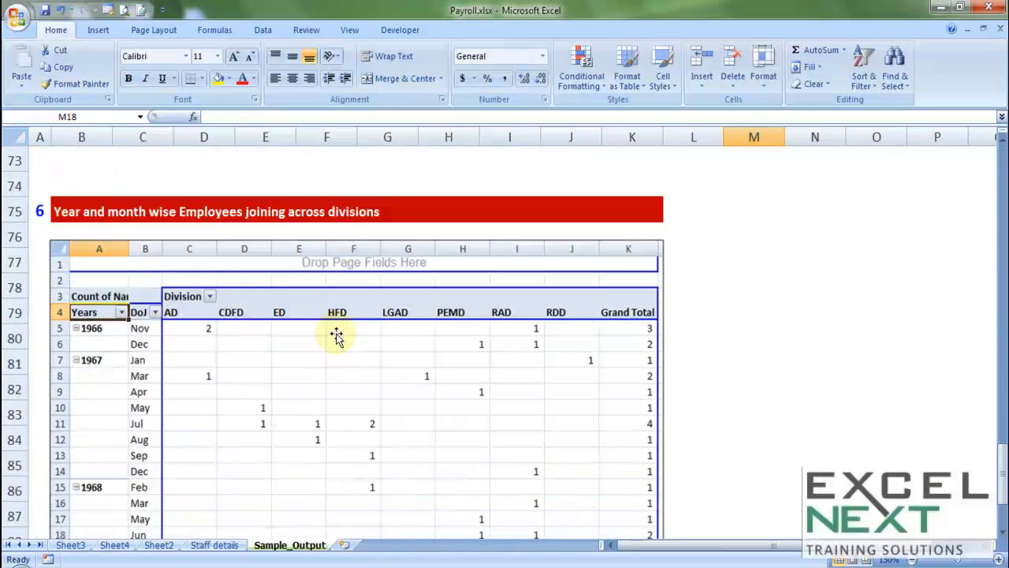
scroll(328, 347, "up", 1)
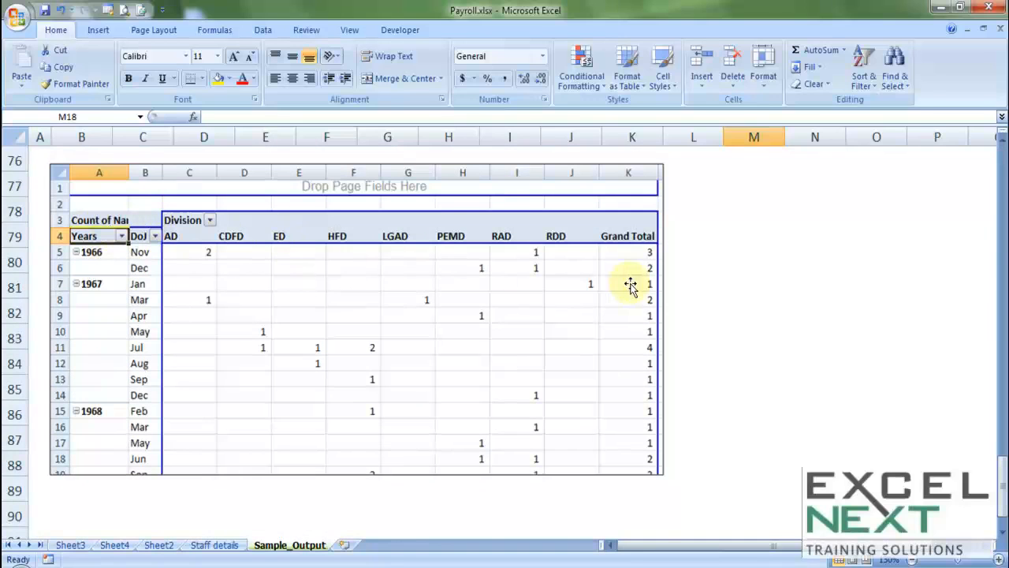
scroll(629, 286, "up", 5)
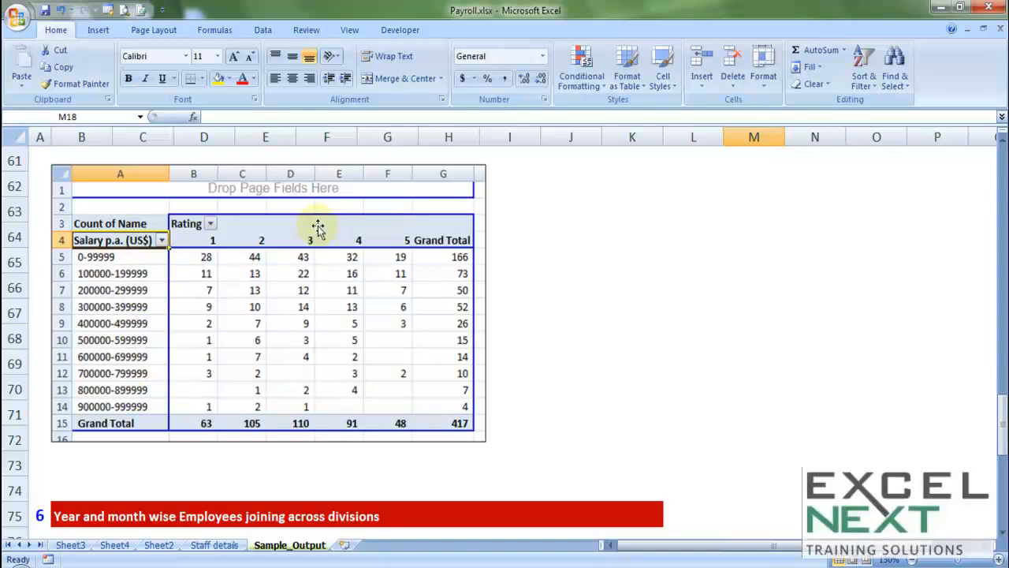
scroll(390, 367, "up", 5)
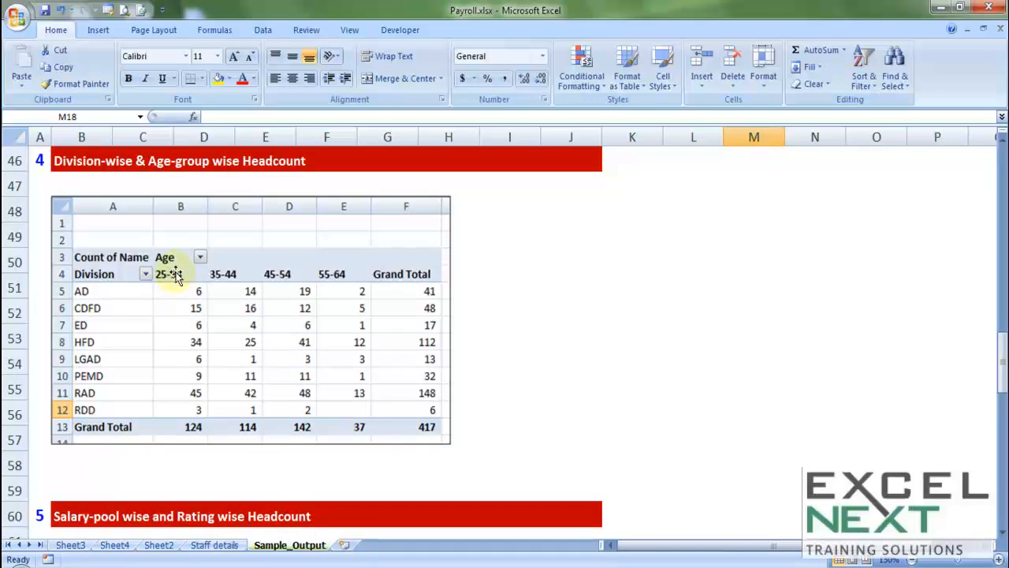
scroll(250, 345, "up", 5)
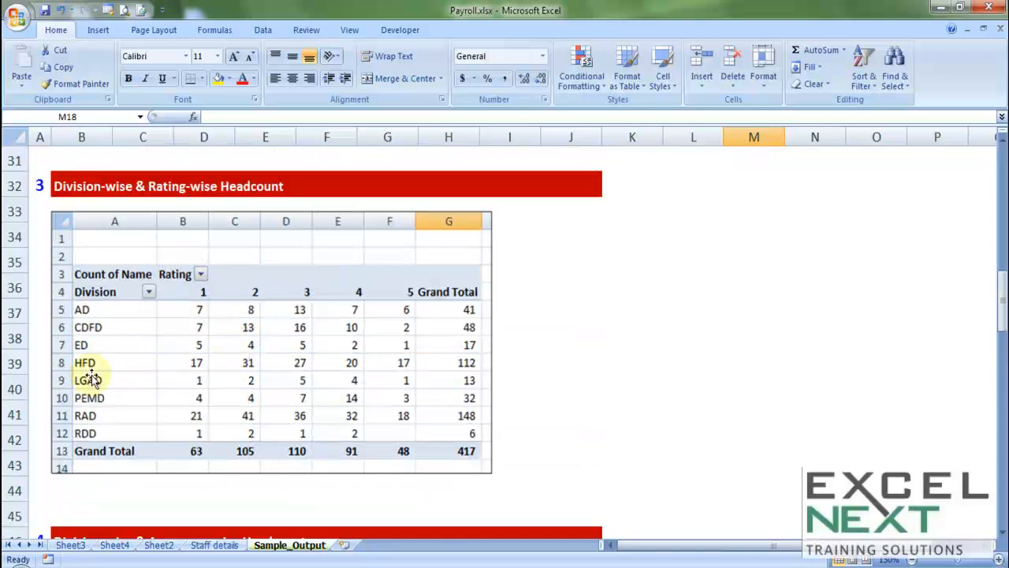
scroll(126, 380, "up", 5)
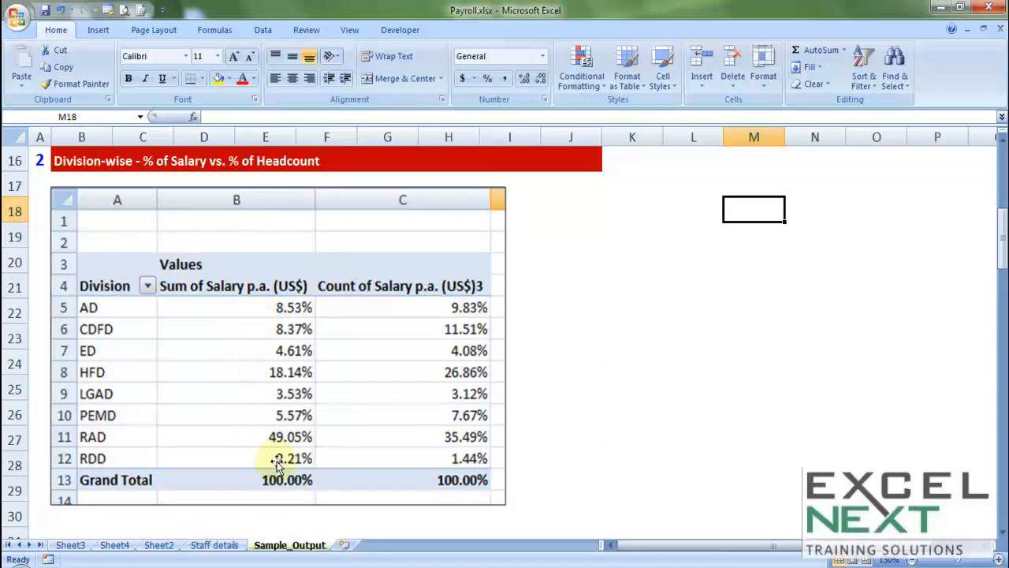
scroll(426, 454, "up", 4)
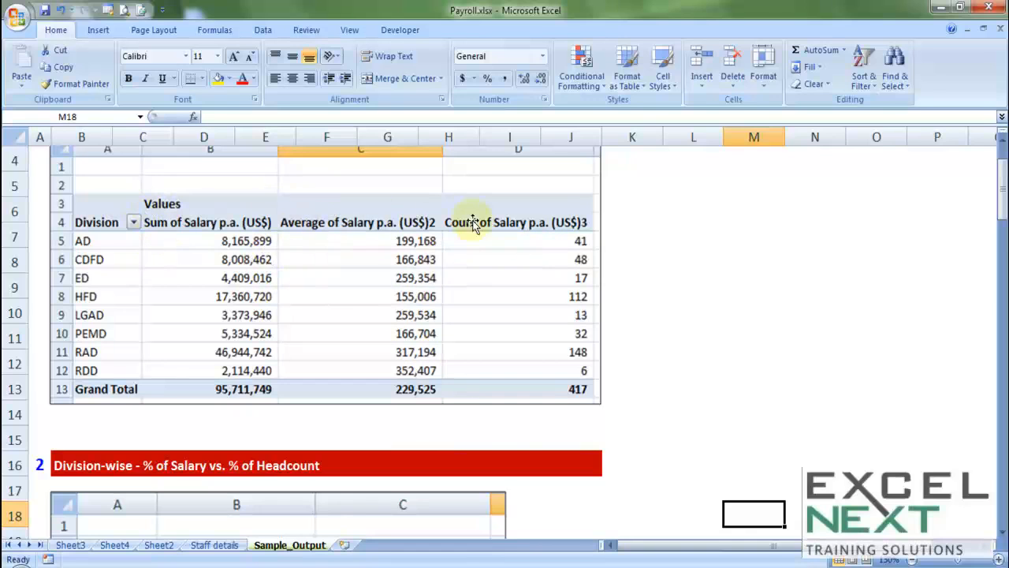
scroll(438, 355, "up", 1)
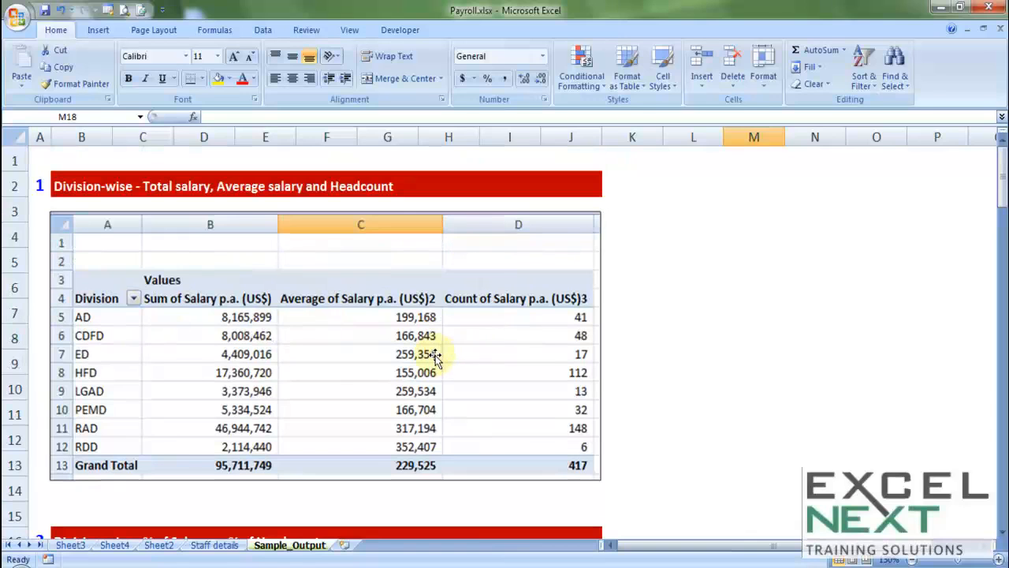